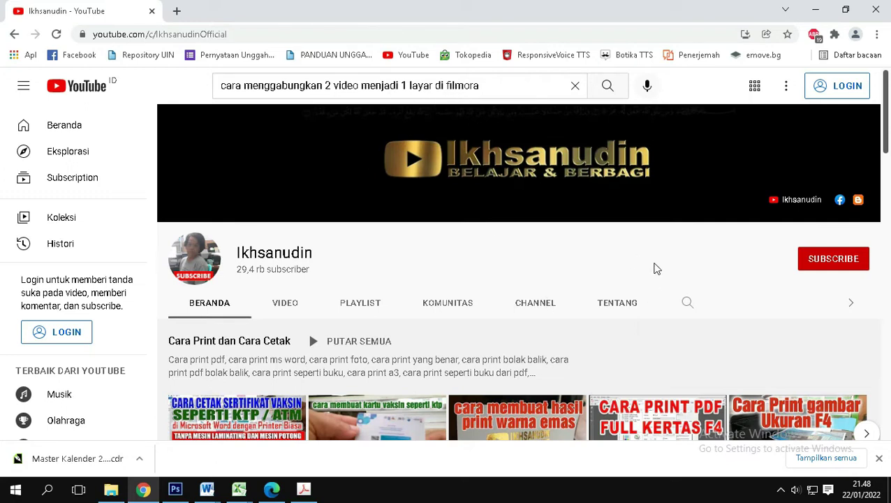
# Step: Look at the source video clips in the desktop's New folder, and return to the desktop
pyautogui.click(789, 261)
pyautogui.rightClick(465, 489)
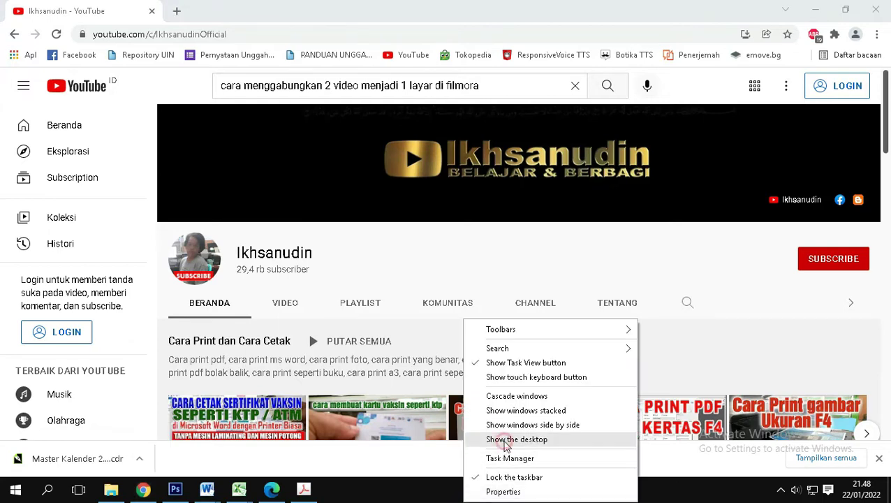
pyautogui.click(505, 439)
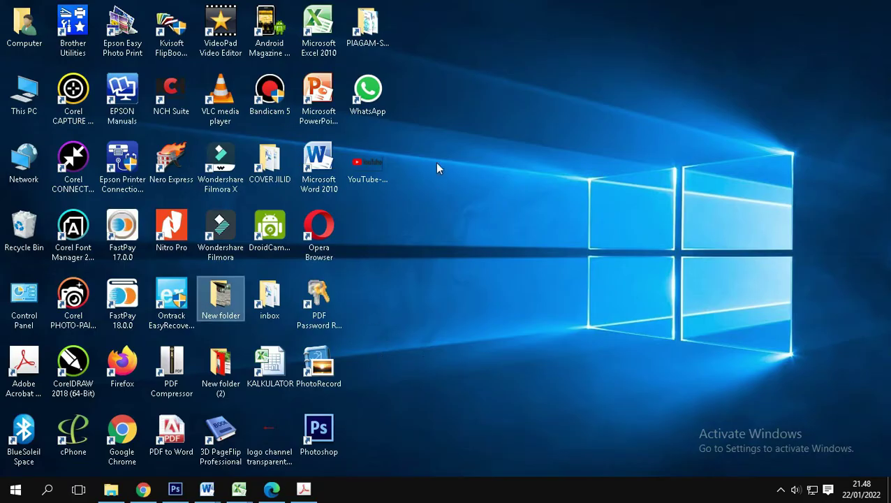
pyautogui.doubleClick(221, 297)
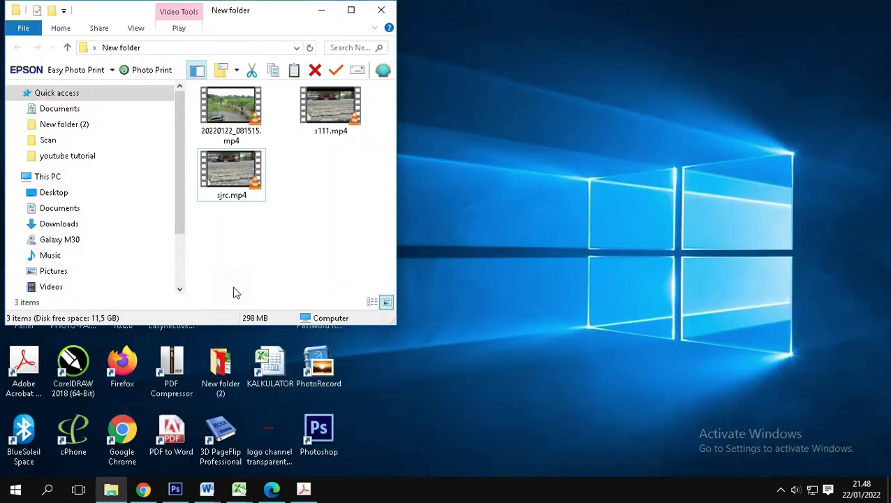
pyautogui.click(350, 10)
pyautogui.click(345, 151)
pyautogui.press('super+d')
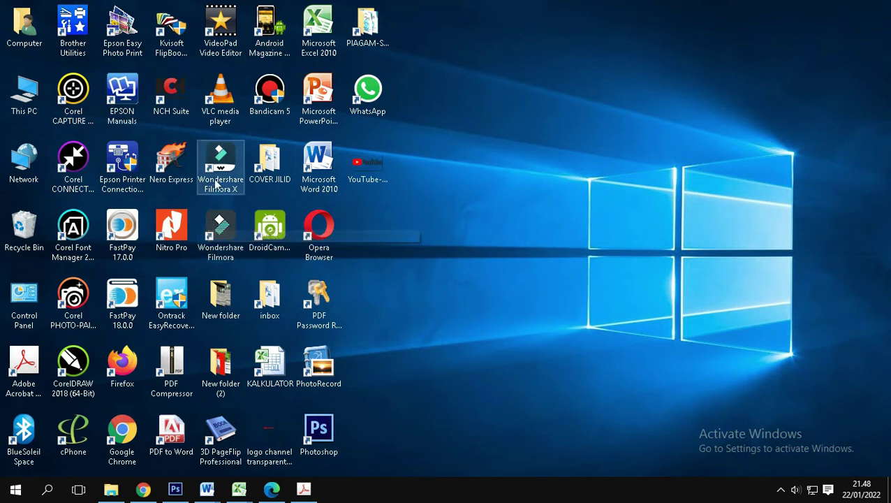
# Step: Launch Wondershare Filmora and start a new 16:9 (Widescreen) movie in Full Feature Mode
pyautogui.doubleClick(219, 238)
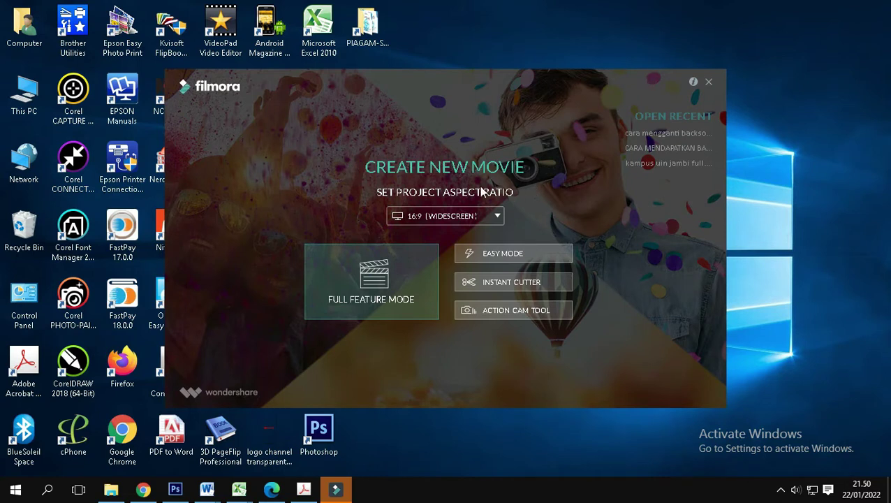
pyautogui.click(492, 215)
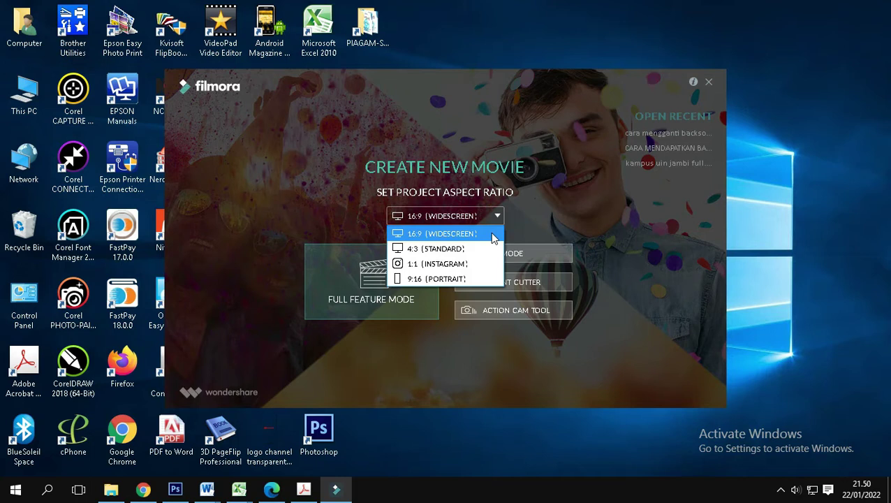
pyautogui.click(492, 237)
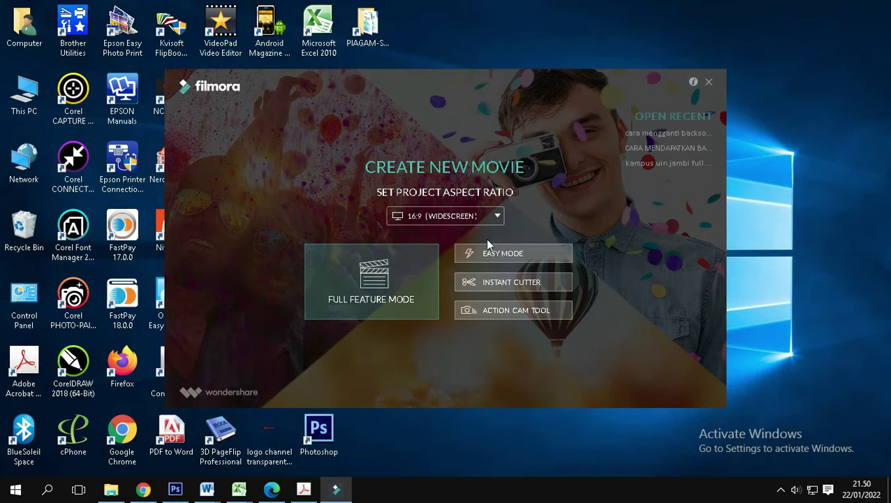
pyautogui.click(384, 287)
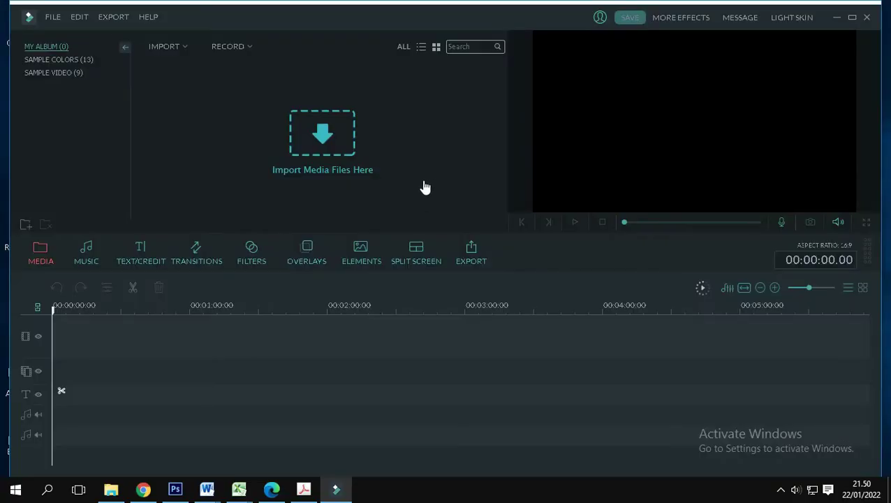
# Step: Import the videos 20220122_081515.mp4 and sjrc.mp4 from New folder into the media album
pyautogui.click(336, 144)
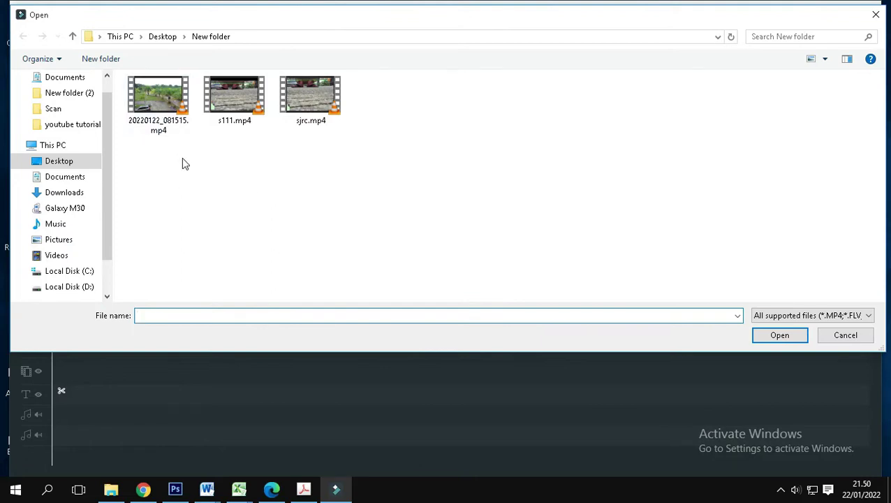
pyautogui.click(166, 114)
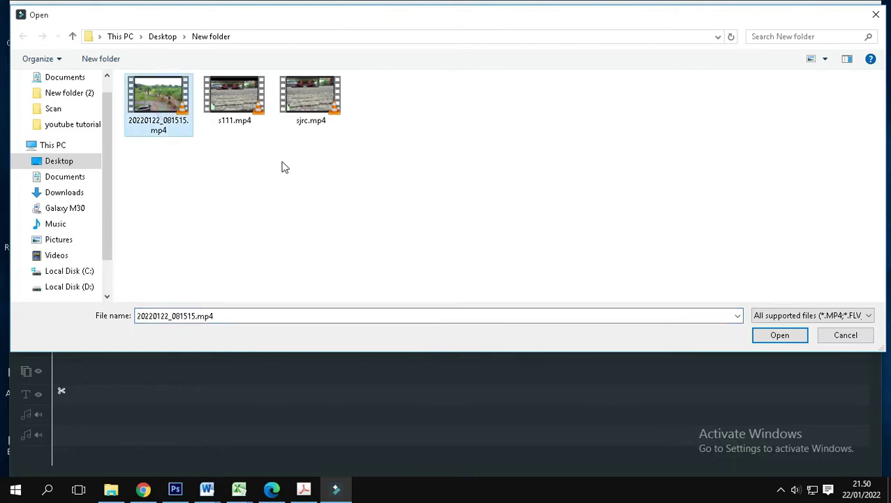
pyautogui.keyDown('ctrl'); pyautogui.click(308, 97); pyautogui.keyUp('ctrl')
pyautogui.click(778, 336)
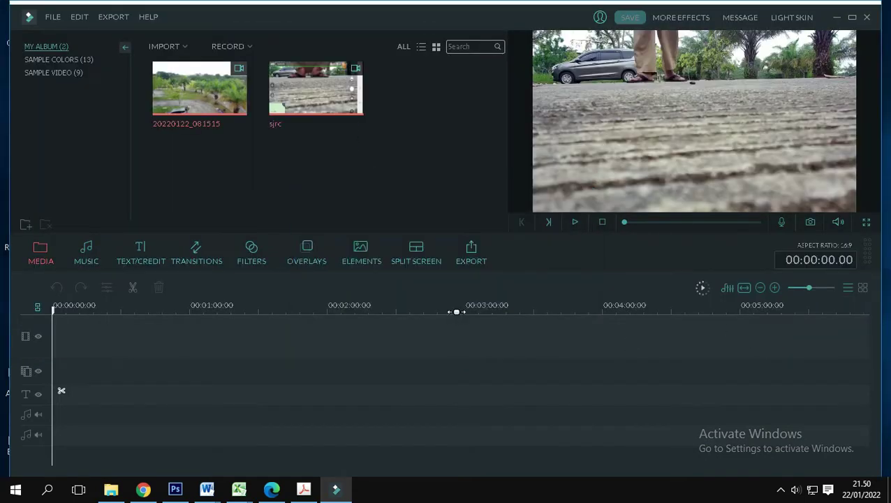
pyautogui.click(332, 202)
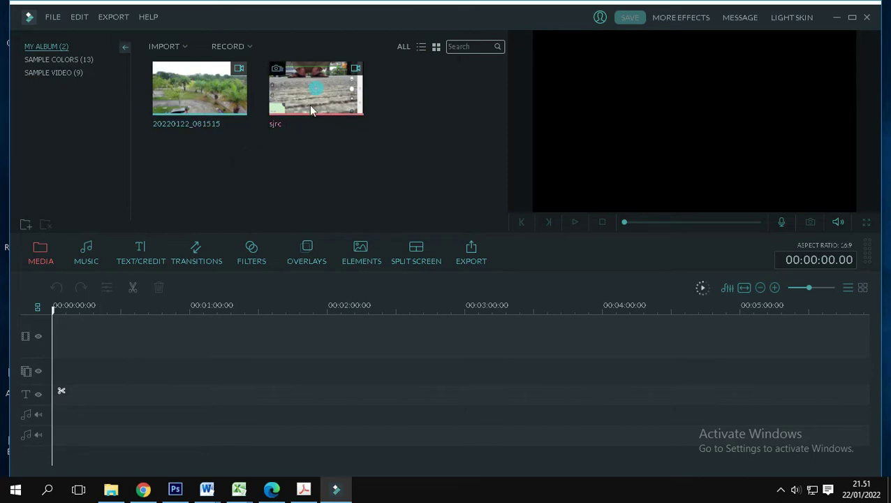
# Step: Place the 20220122_081515 clip on the main video track and sjrc on the overlay track beneath it, both at the timeline's start
pyautogui.click(203, 91)
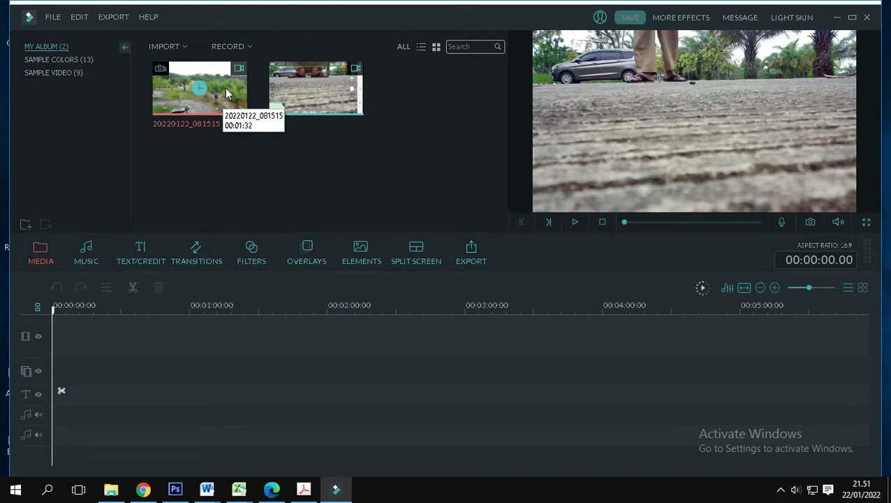
pyautogui.moveTo(225, 88); pyautogui.dragTo(161, 353)
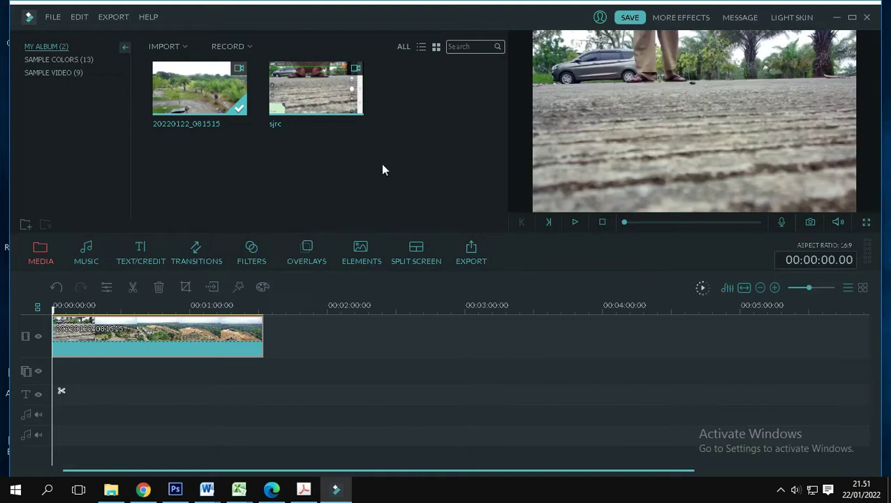
pyautogui.click(338, 86)
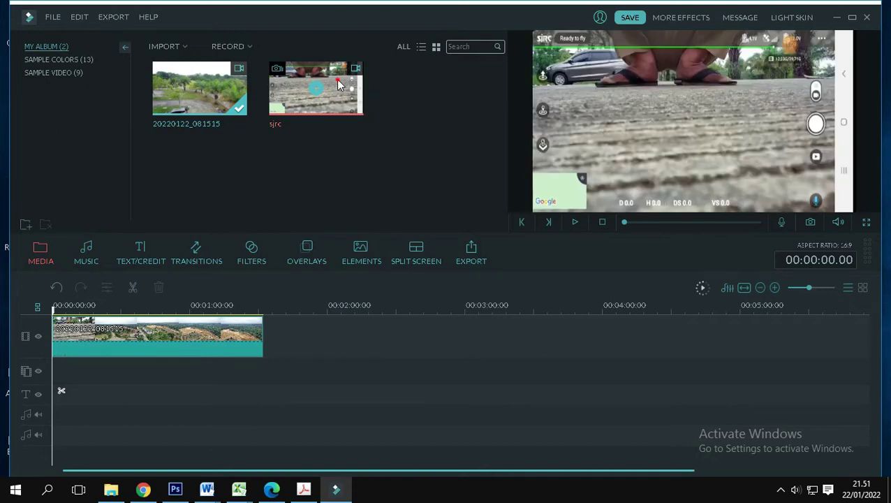
pyautogui.moveTo(338, 86); pyautogui.dragTo(52, 375)
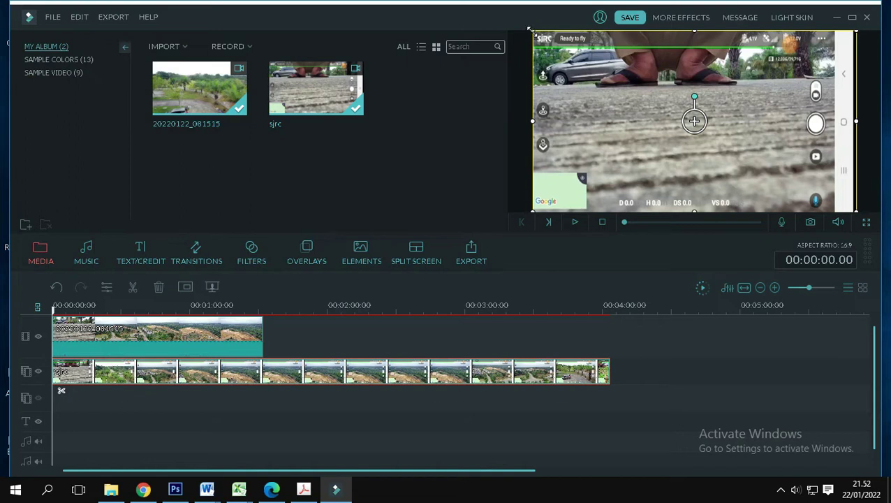
# Step: Try shrinking the sjrc overlay toward the lower-right corner of the video frame, and enlarge it back to full frame
pyautogui.moveTo(532, 31); pyautogui.dragTo(572, 72)
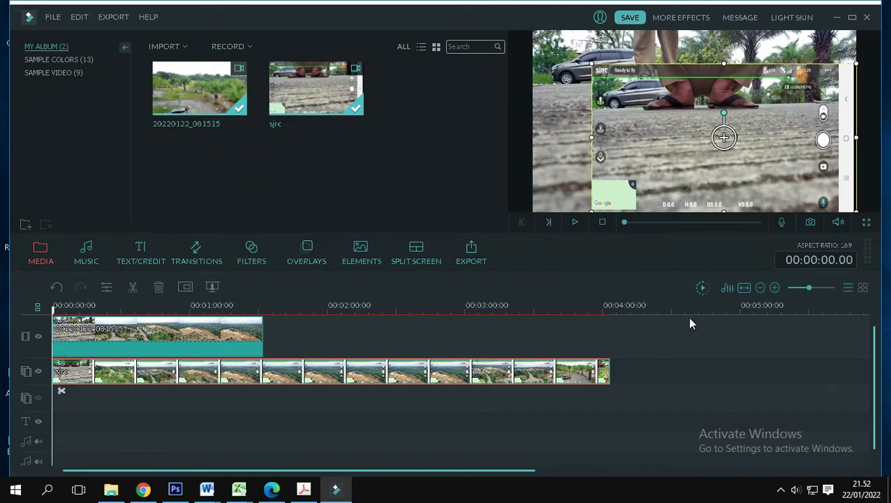
pyautogui.moveTo(592, 65); pyautogui.dragTo(533, 30)
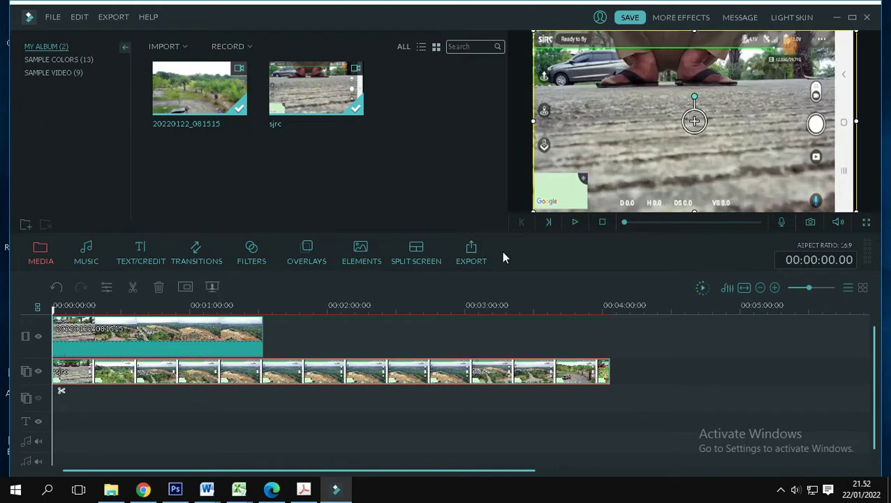
pyautogui.click(237, 335)
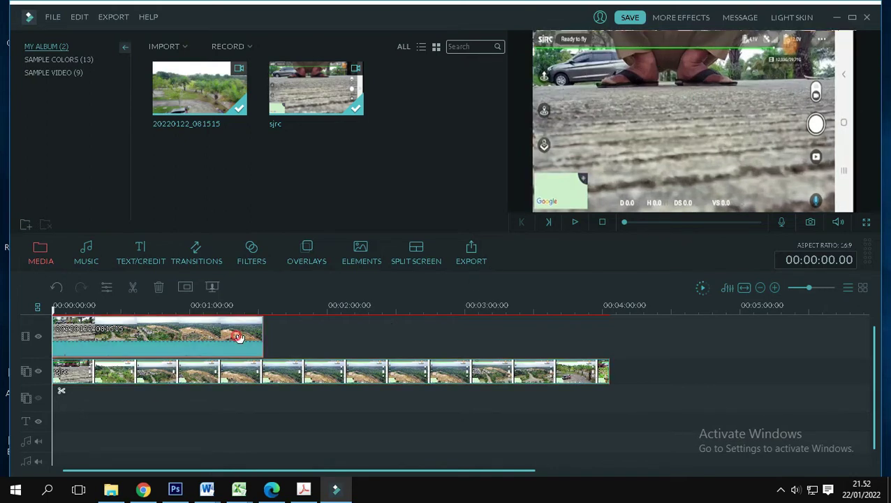
pyautogui.click(177, 376)
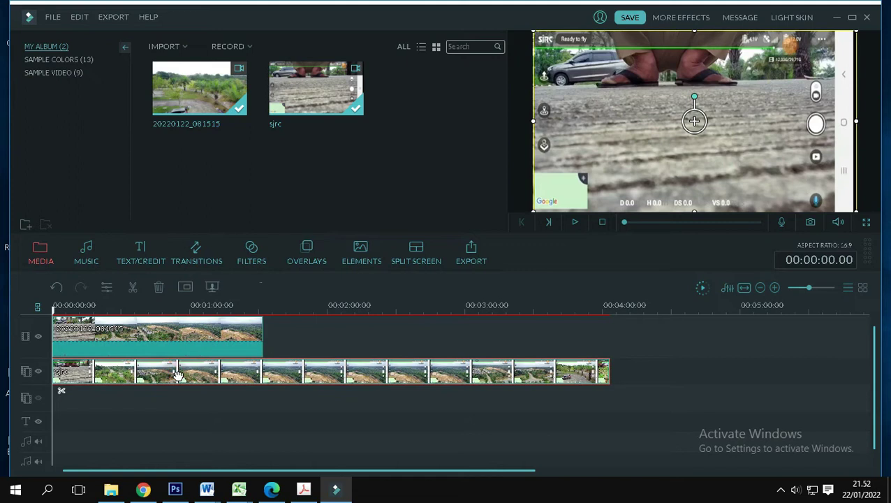
pyautogui.click(185, 346)
# Step: Shrink the sjrc overlay into the lower-left corner of the video frame, to about two fifths of the frame width
pyautogui.click(173, 380)
pyautogui.moveTo(854, 32); pyautogui.dragTo(676, 152)
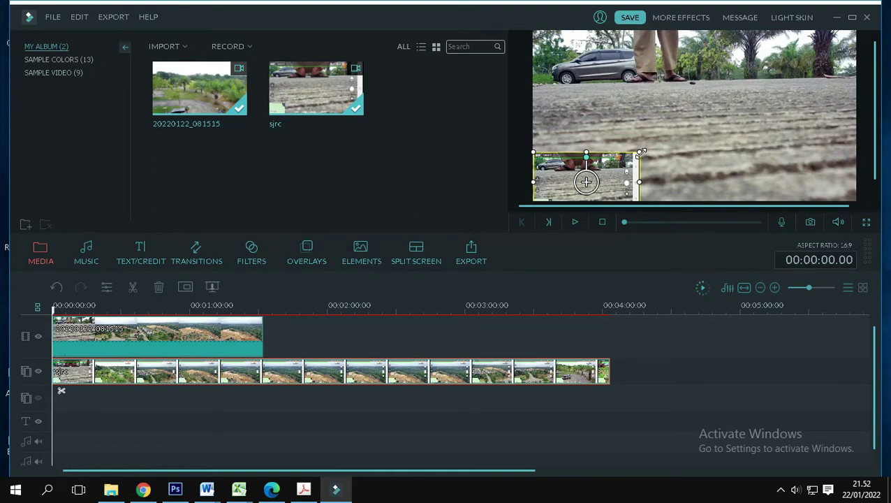
pyautogui.moveTo(638, 151); pyautogui.dragTo(652, 144)
pyautogui.moveTo(655, 177); pyautogui.dragTo(666, 177)
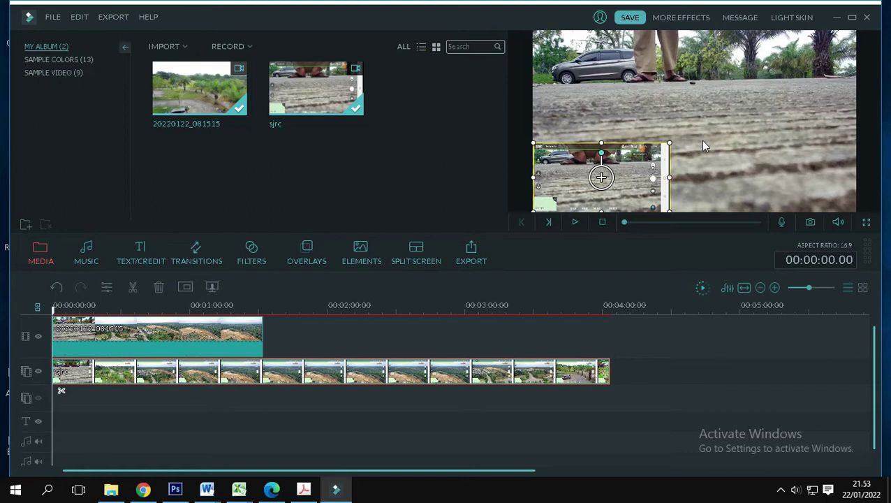
# Step: Play the start of the combined video to check the picture-in-picture, and pause it
pyautogui.click(574, 222)
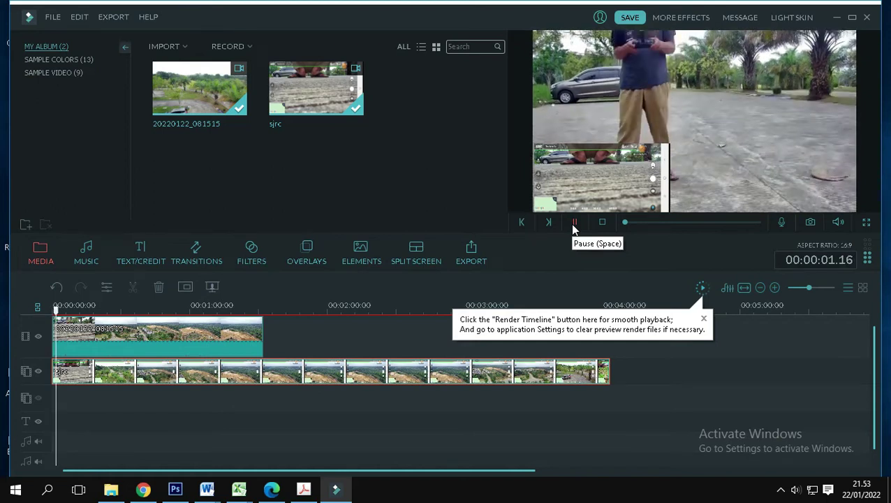
pyautogui.click(573, 223)
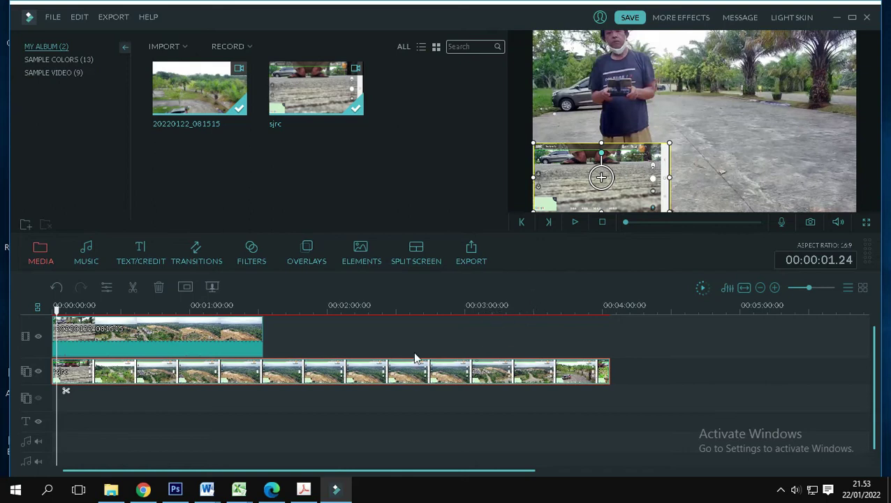
pyautogui.click(344, 349)
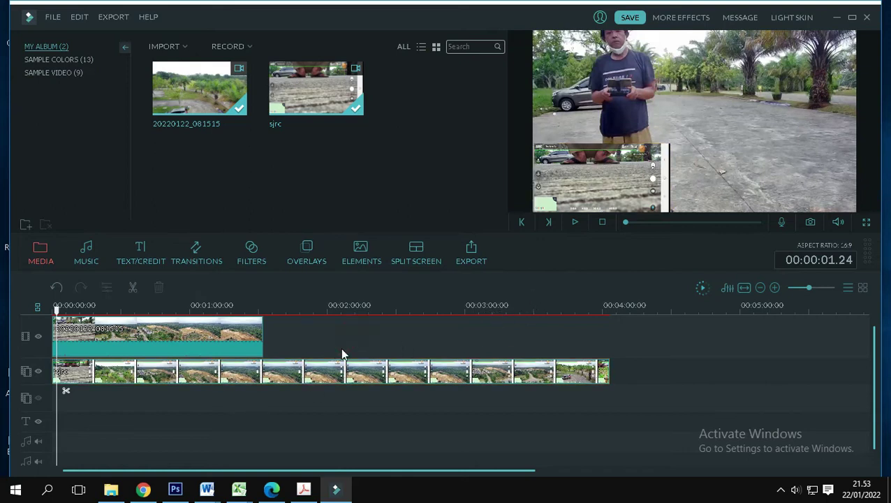
# Step: Mute the 20220122_081515 clip on the main video track, and unmute it again
pyautogui.click(167, 377)
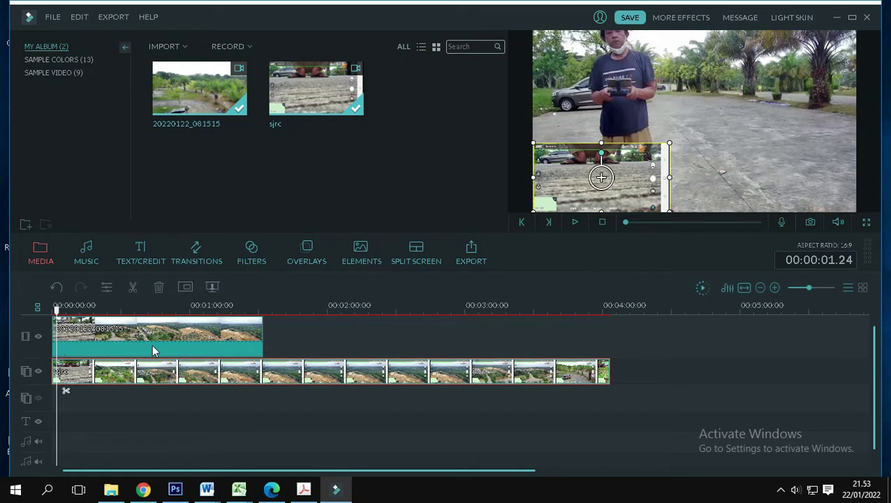
pyautogui.click(154, 346)
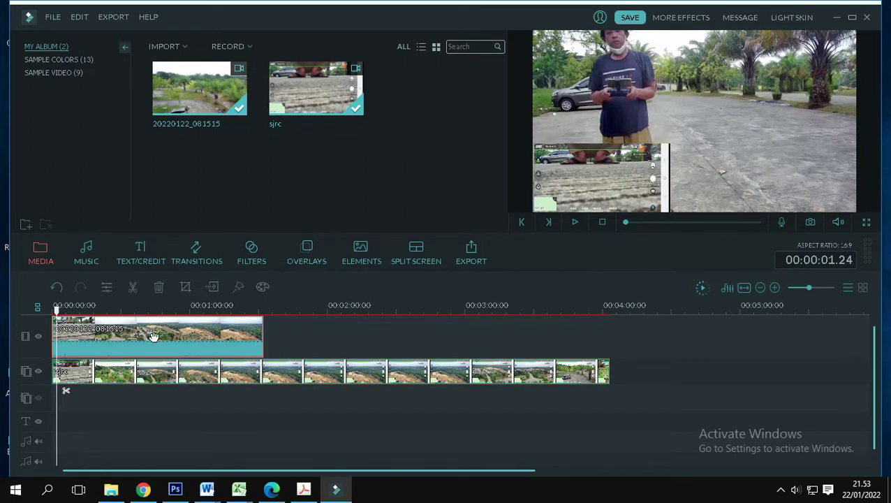
pyautogui.rightClick(150, 333)
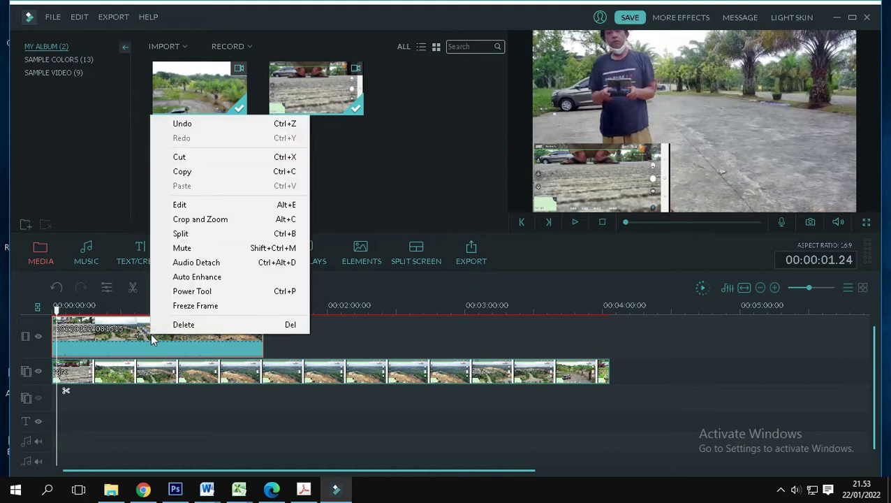
pyautogui.click(205, 252)
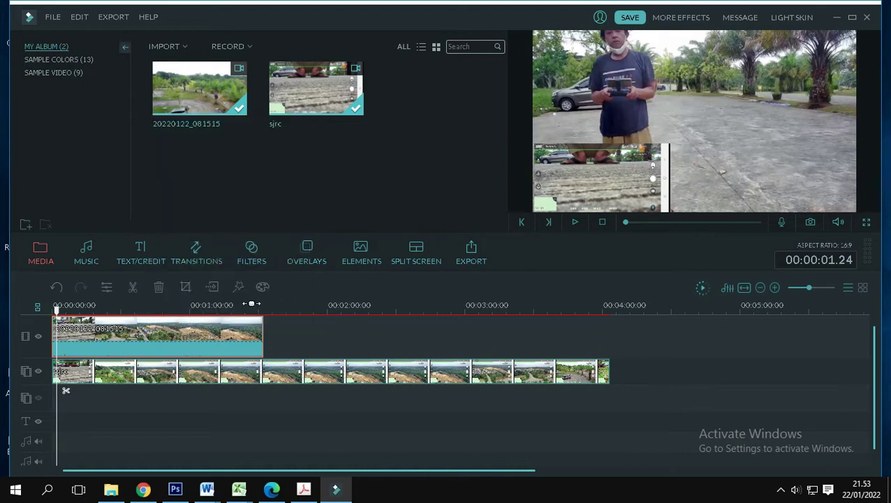
pyautogui.rightClick(206, 351)
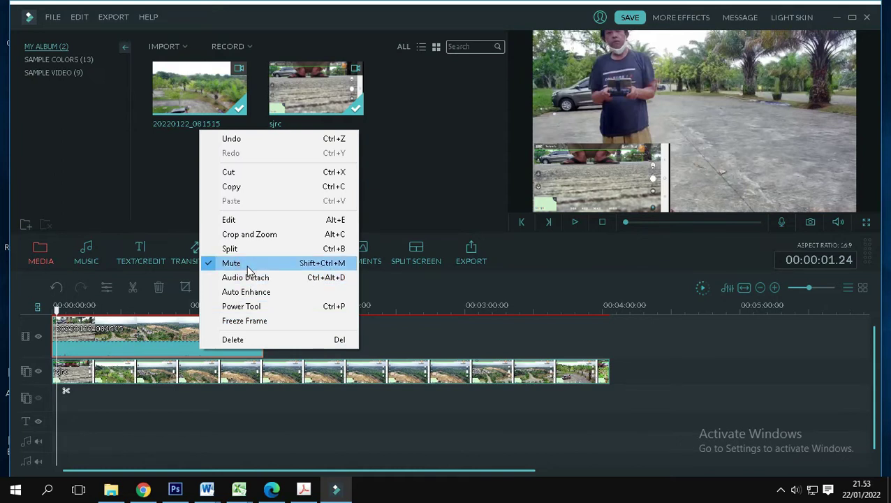
pyautogui.click(247, 267)
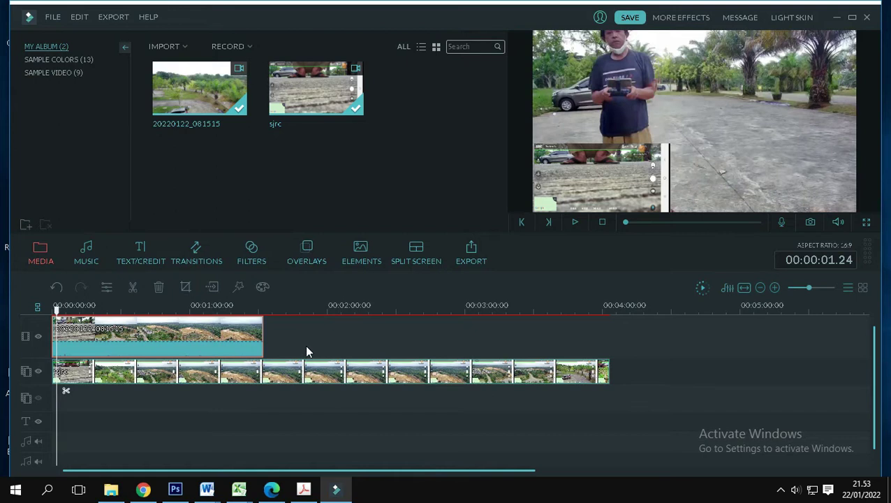
pyautogui.click(160, 378)
pyautogui.moveTo(552, 173); pyautogui.dragTo(573, 173)
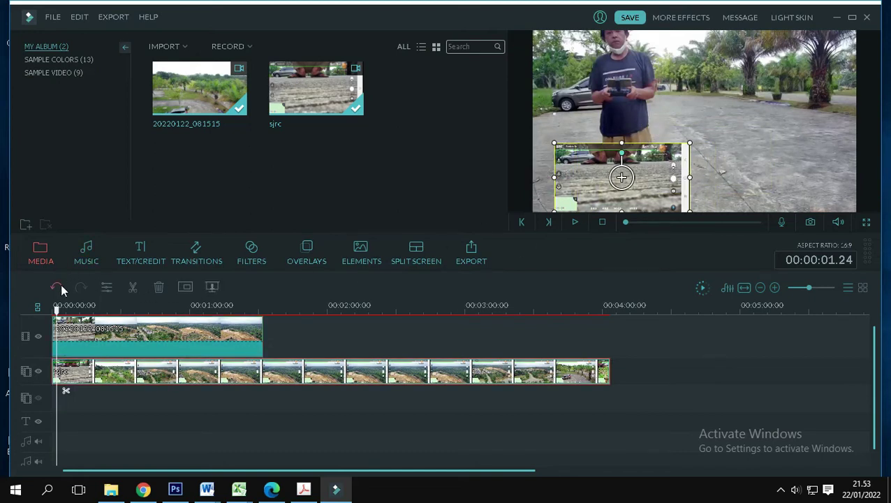
pyautogui.click(61, 286)
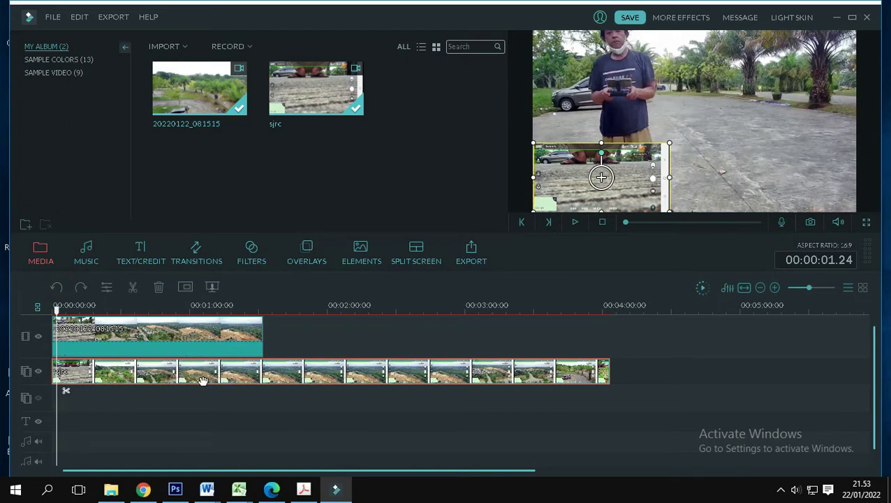
# Step: Mute the sjrc clip on the overlay track
pyautogui.rightClick(174, 377)
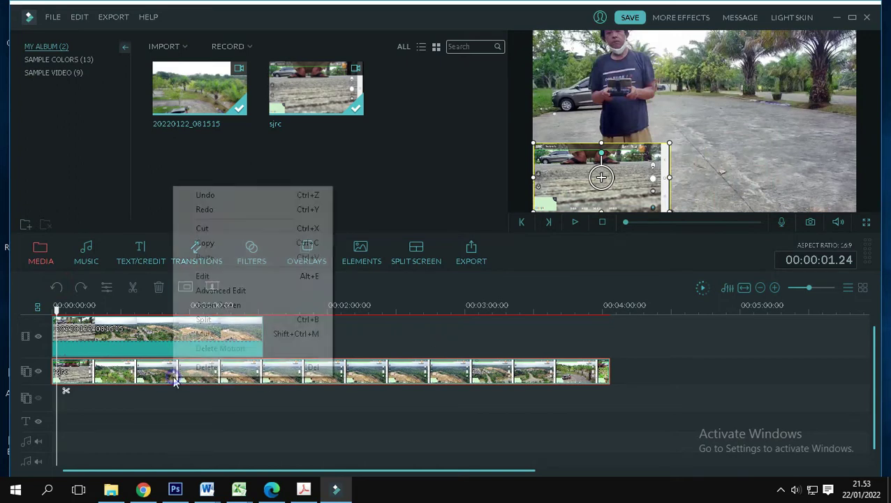
pyautogui.click(204, 334)
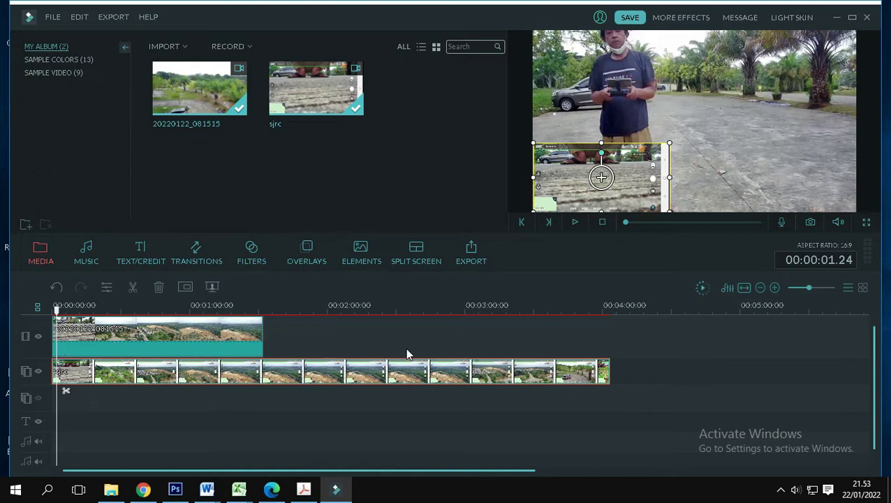
# Step: Move the sjrc overlay to the lower-right corner of the video frame and back to the lower-left corner
pyautogui.click(57, 310)
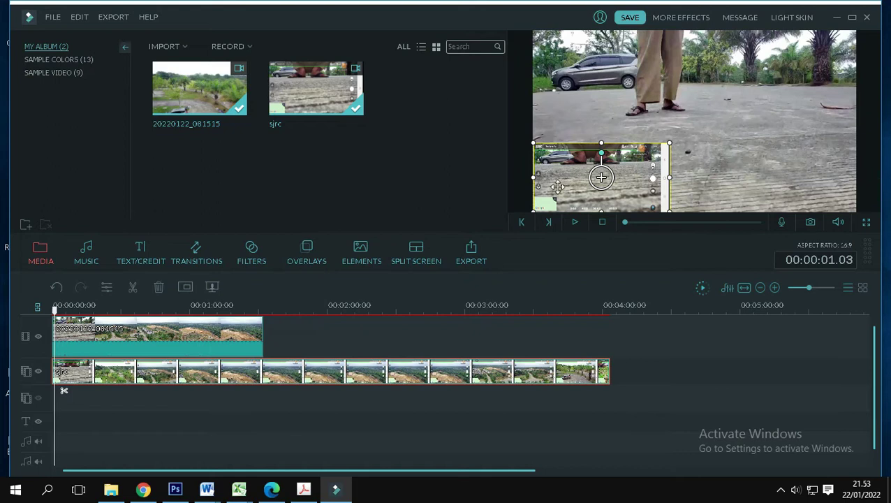
pyautogui.moveTo(557, 187); pyautogui.dragTo(743, 186)
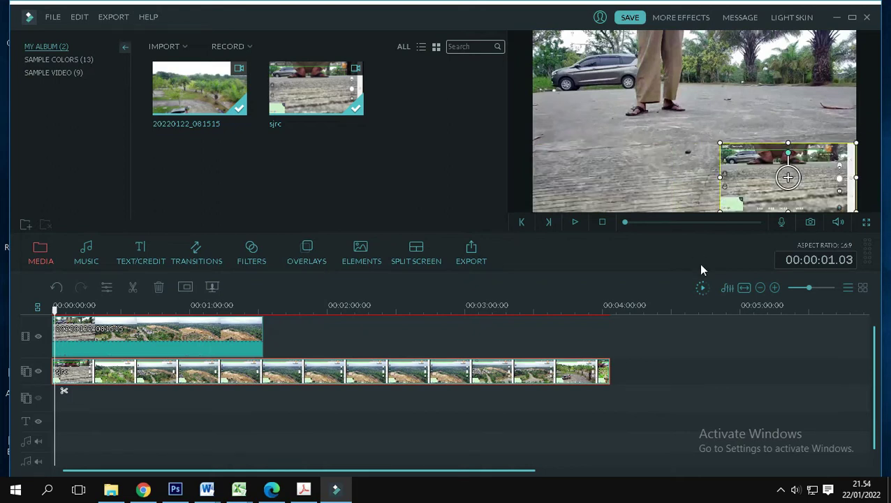
pyautogui.moveTo(750, 181); pyautogui.dragTo(574, 170)
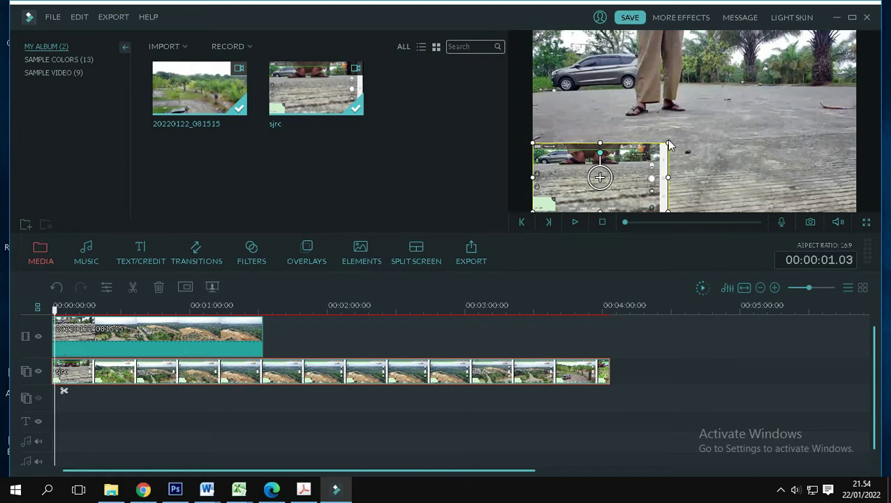
# Step: Play a moment of the combined video with the overlay in the lower-left corner, and pause it
pyautogui.click(575, 224)
pyautogui.click(574, 222)
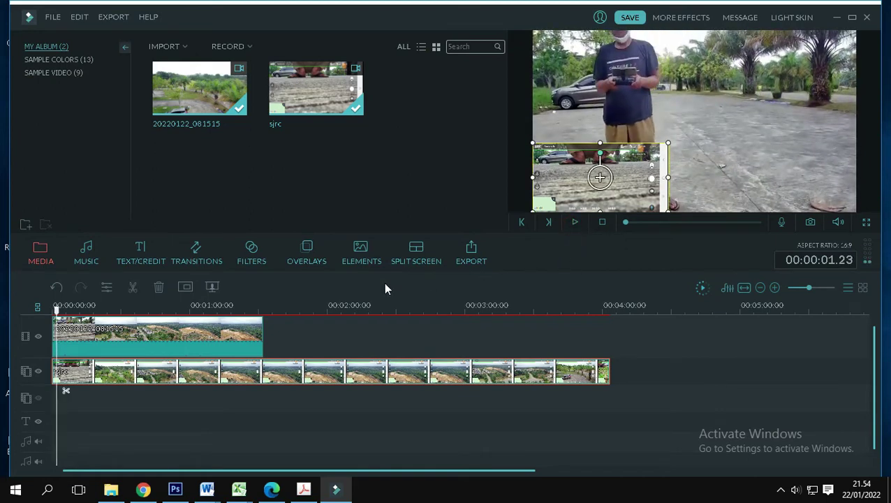
# Step: Split the sjrc overlay at 00:01:32.00, where the 20220122_081515 clip ends, and delete the part after it
pyautogui.moveTo(59, 339); pyautogui.dragTo(271, 342)
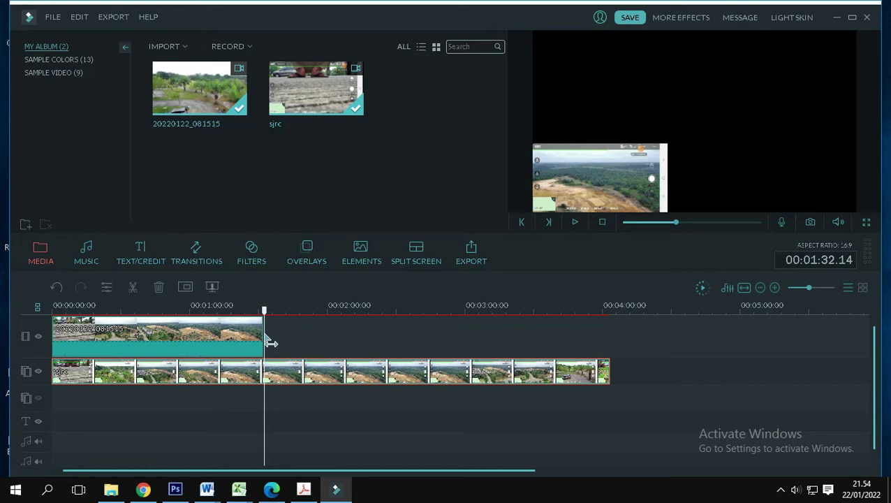
pyautogui.moveTo(385, 342); pyautogui.dragTo(269, 357)
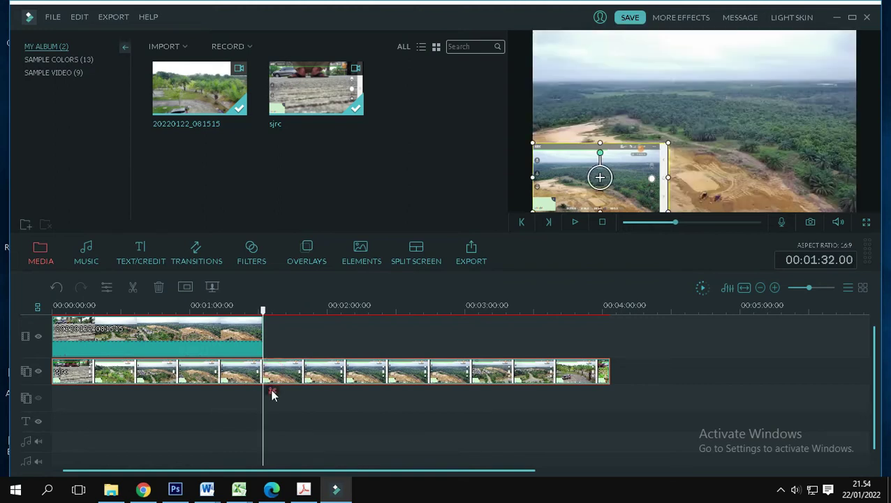
pyautogui.click(272, 395)
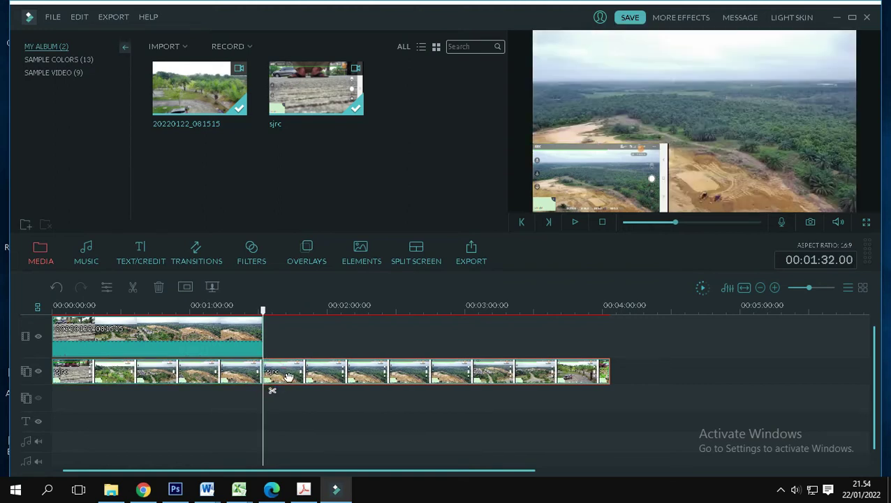
pyautogui.rightClick(287, 376)
pyautogui.click(302, 366)
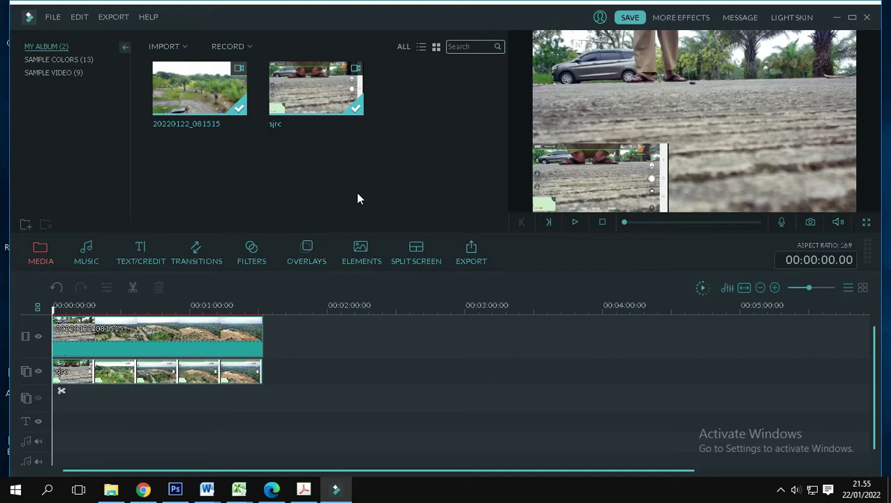
# Step: Import the music file Action Time - Biz Baz Studio.mp3 from the Downloads folder into the media album
pyautogui.click(167, 46)
pyautogui.click(206, 60)
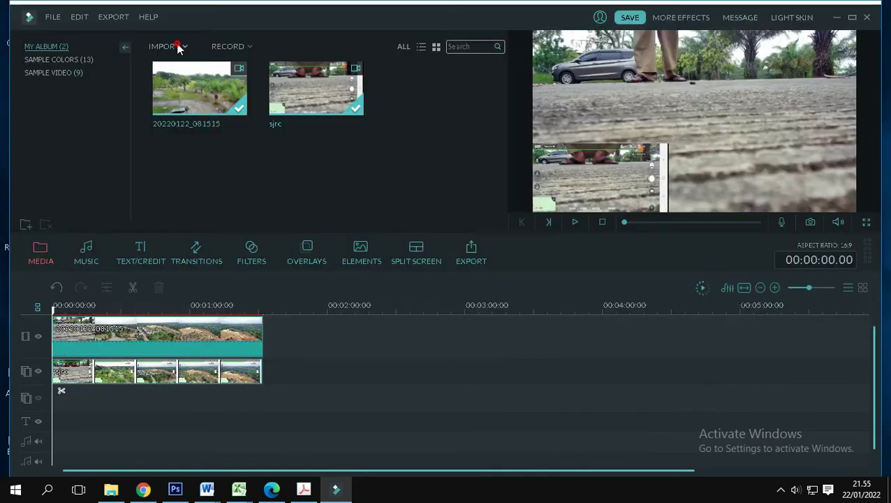
pyautogui.click(178, 47)
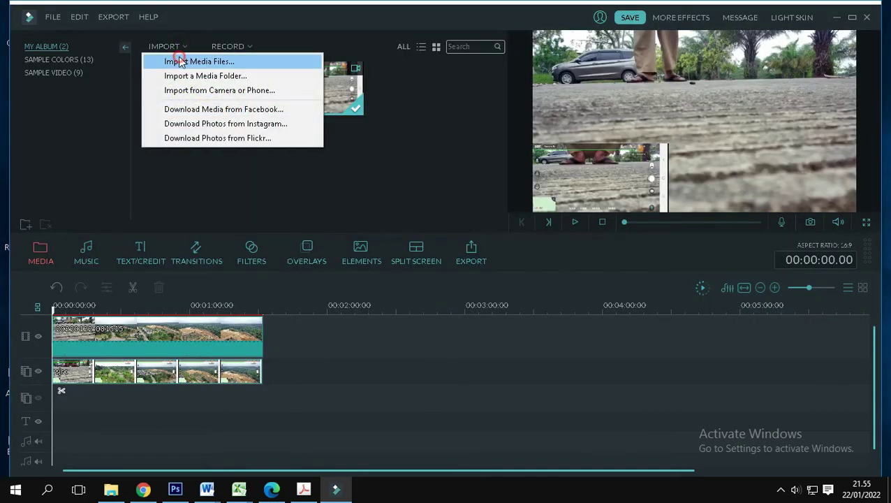
pyautogui.click(175, 60)
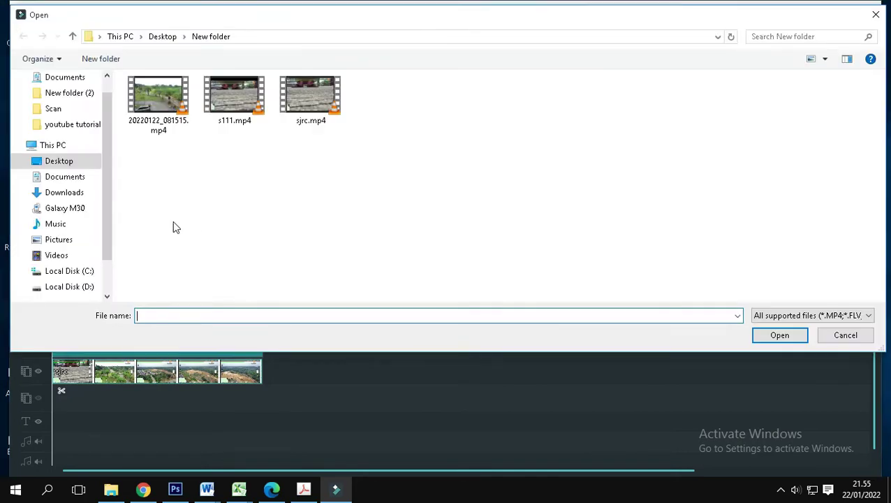
pyautogui.click(74, 195)
pyautogui.click(75, 95)
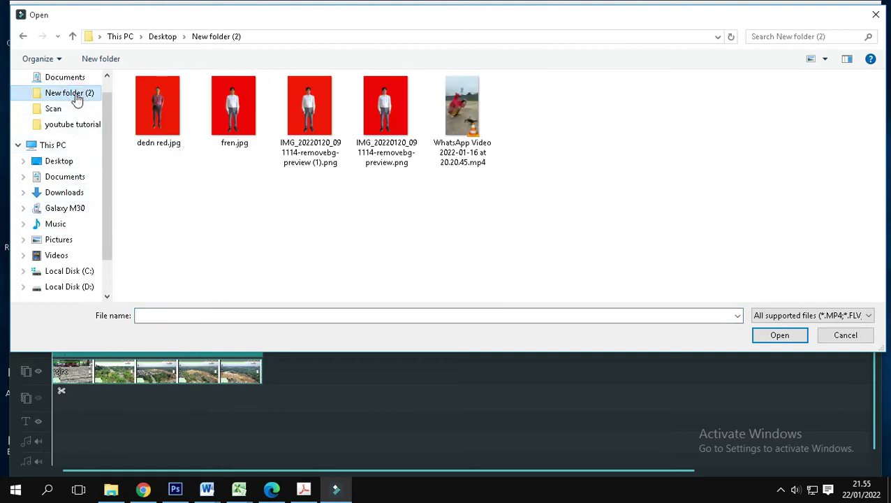
pyautogui.click(77, 194)
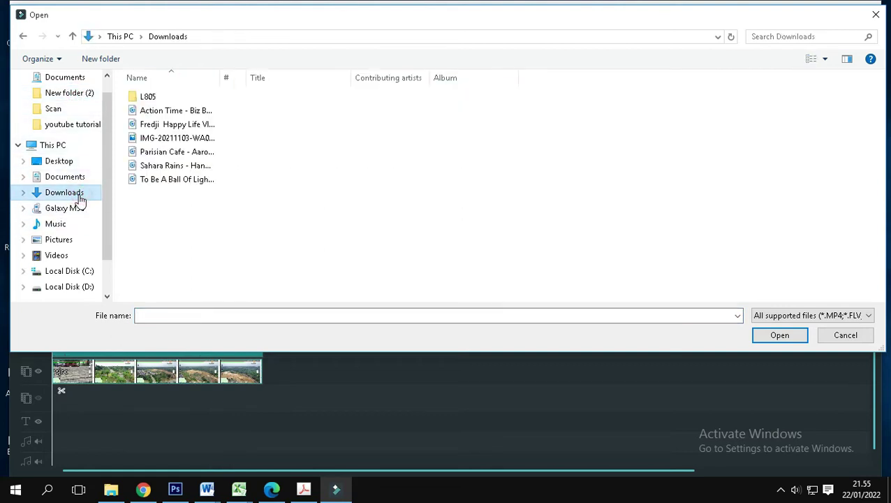
pyautogui.click(186, 113)
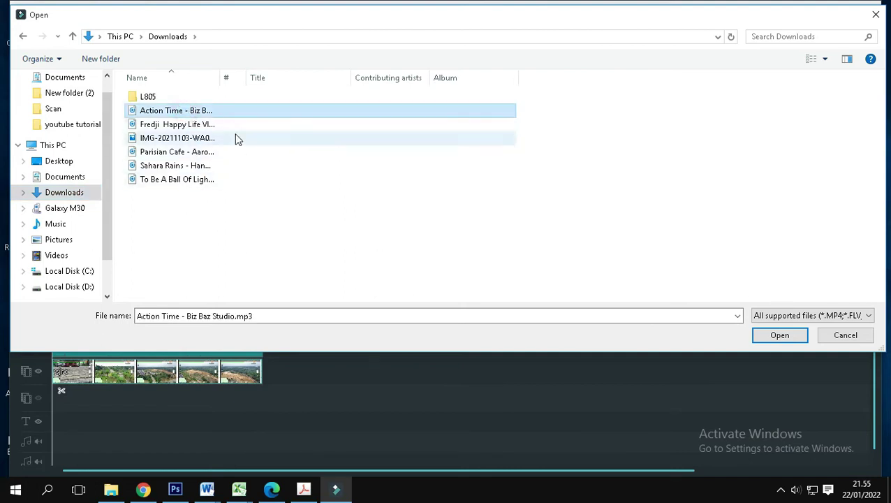
pyautogui.click(781, 335)
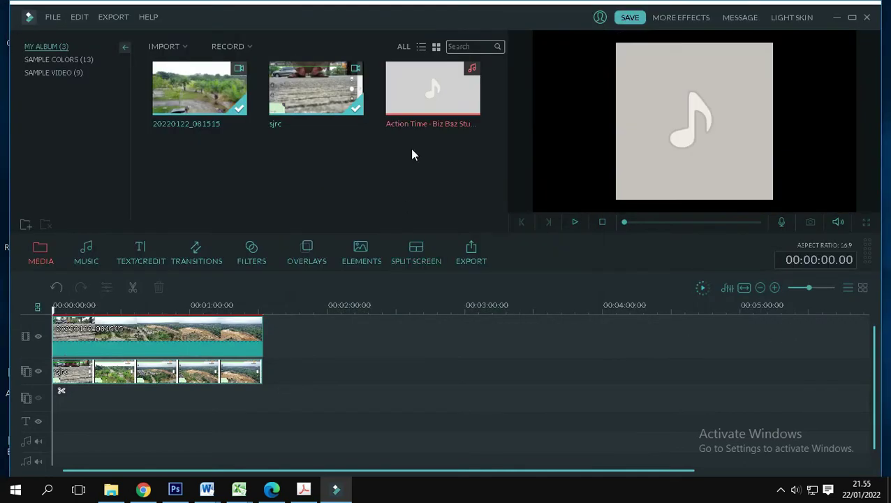
# Step: Place the Action Time - Biz Baz Studio music at the start of the first audio track and lower its volume
pyautogui.moveTo(402, 106); pyautogui.dragTo(53, 432)
pyautogui.moveTo(392, 83); pyautogui.dragTo(56, 439)
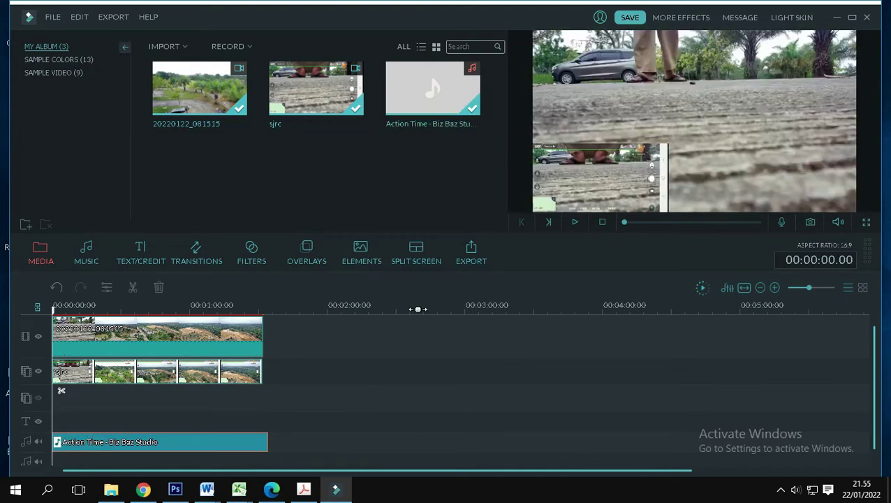
pyautogui.doubleClick(181, 440)
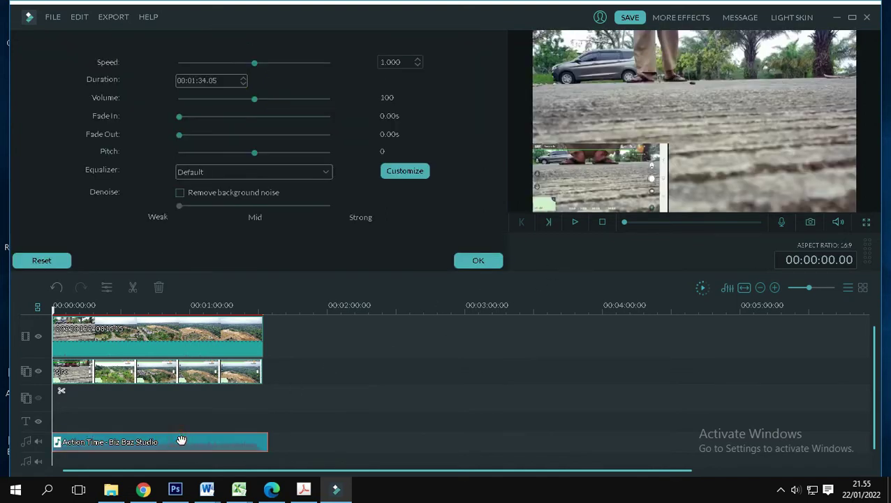
pyautogui.click(221, 99)
pyautogui.click(489, 259)
# Step: Play the start of the combined video to check it with the background music, and pause it
pyautogui.click(575, 222)
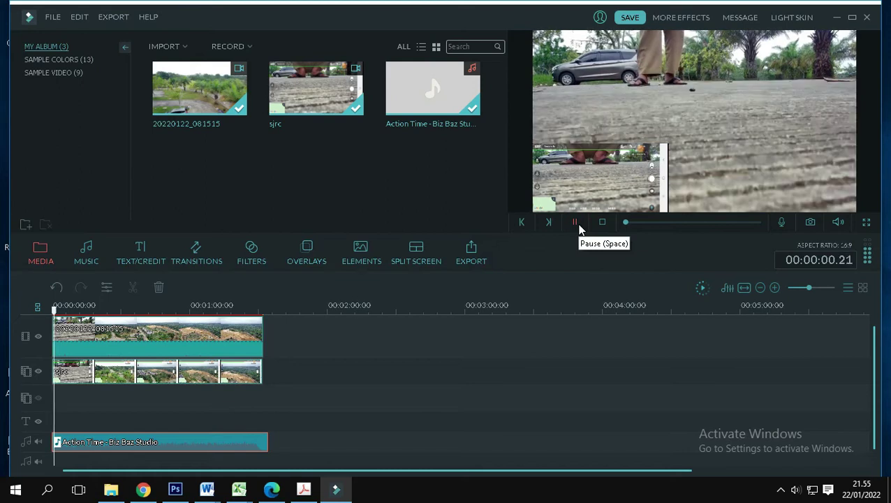
pyautogui.click(577, 226)
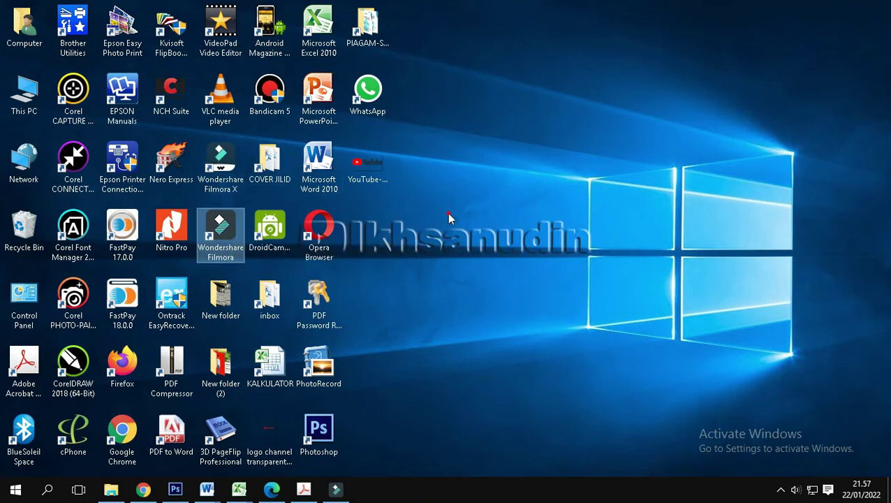
# Step: Switch to Wondershare Filmora X and dismiss its promotional offers to reach the empty project
pyautogui.click(220, 158)
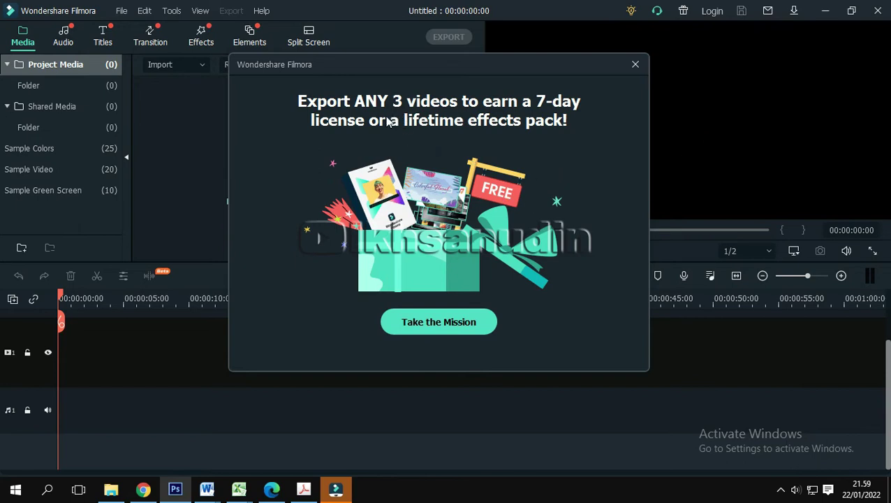
pyautogui.click(634, 65)
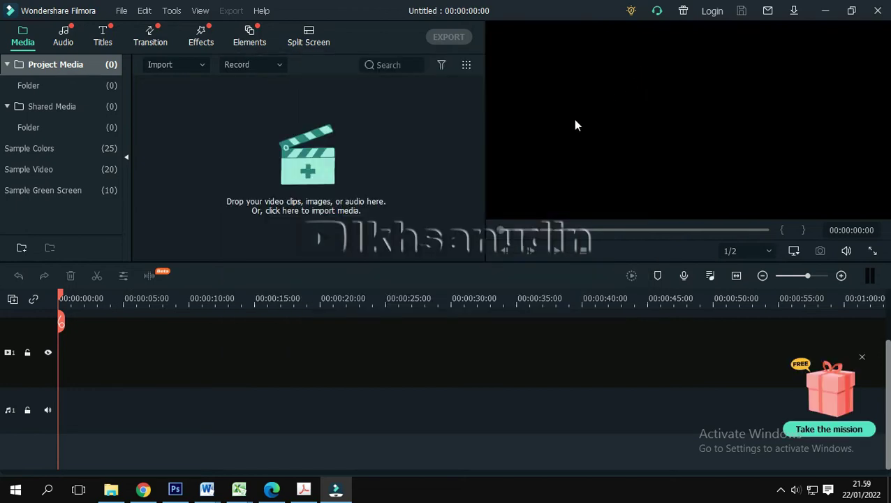
pyautogui.click(863, 359)
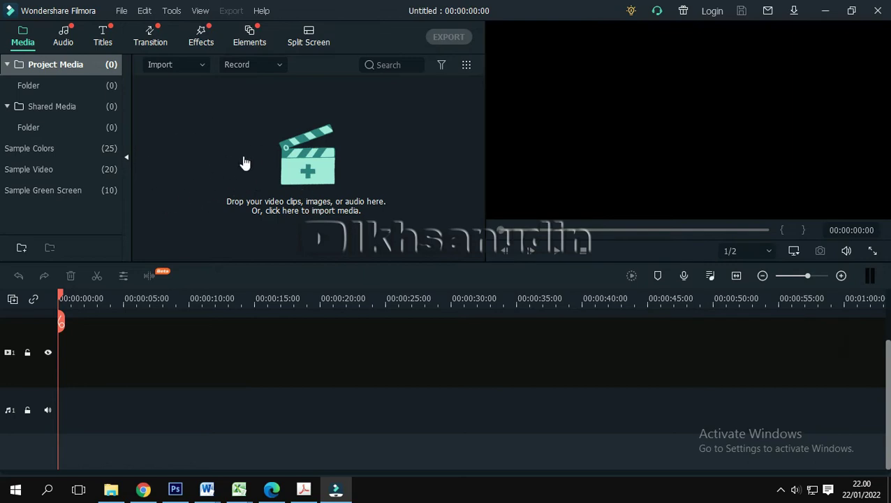
# Step: Import 20220122_081515.mp4 and sjrc.mp4 from New folder on the Desktop into the project media
pyautogui.click(313, 172)
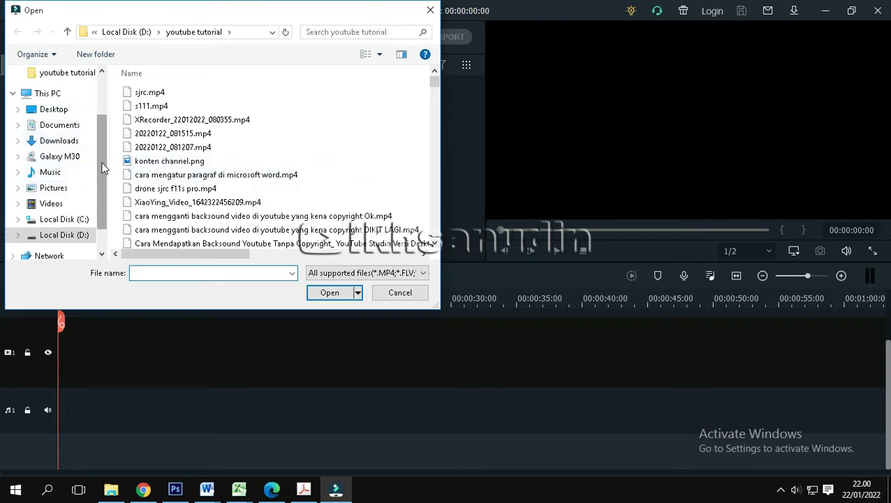
pyautogui.scroll(3, 101, 168)
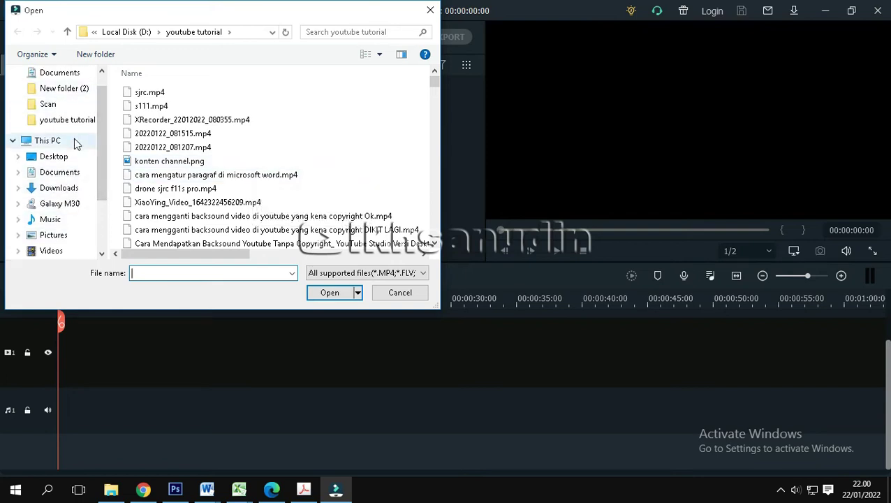
pyautogui.click(69, 156)
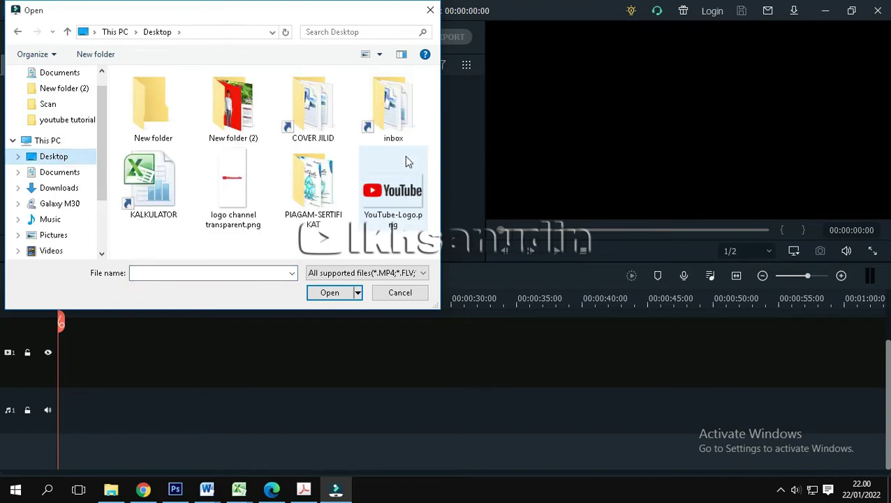
pyautogui.doubleClick(180, 125)
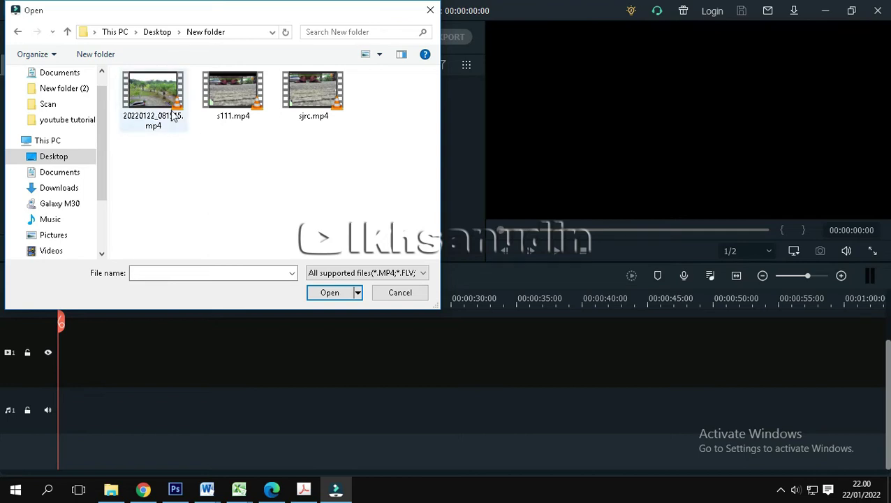
pyautogui.click(173, 113)
pyautogui.keyDown('shift'); pyautogui.click(307, 126); pyautogui.keyUp('shift')
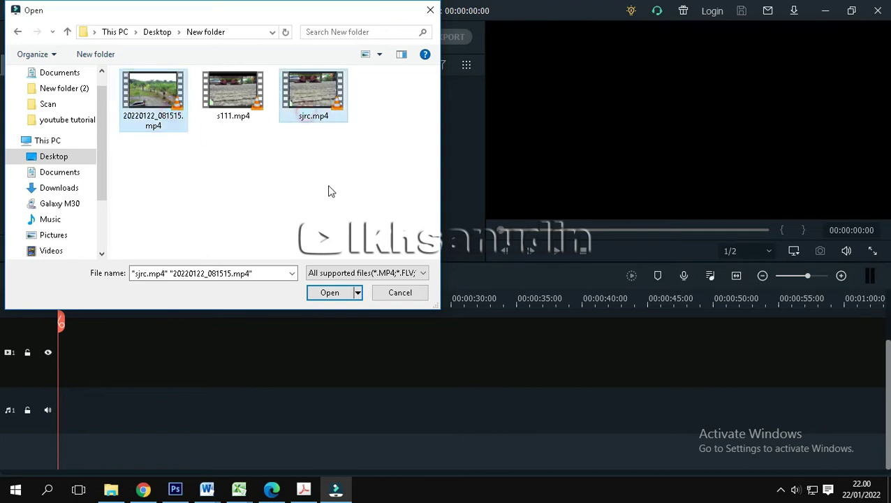
pyautogui.click(328, 293)
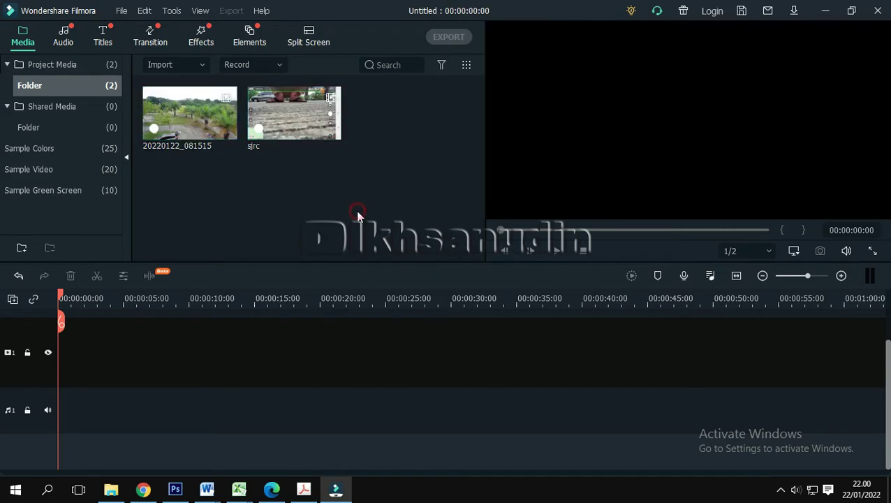
# Step: Place the sjrc clip at the start of video track 1, matching the project settings to the media at 1280 x 720 30fps
pyautogui.moveTo(300, 130)
pyautogui.moveTo(296, 113)
pyautogui.click(295, 120)
pyautogui.moveTo(299, 110); pyautogui.dragTo(56, 357)
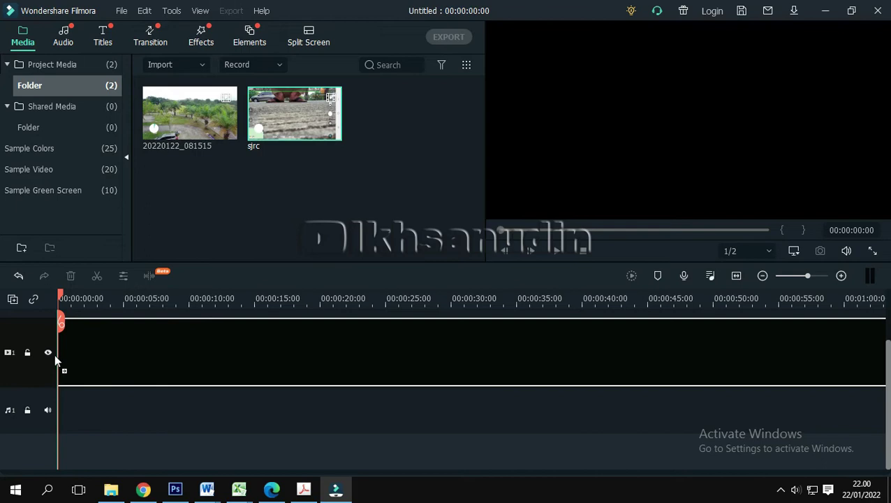
pyautogui.moveTo(135, 360); pyautogui.dragTo(137, 361)
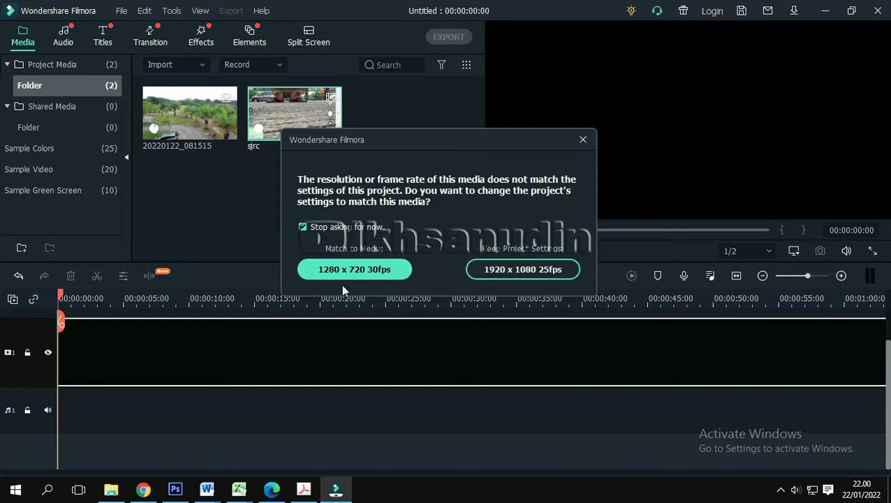
pyautogui.click(329, 270)
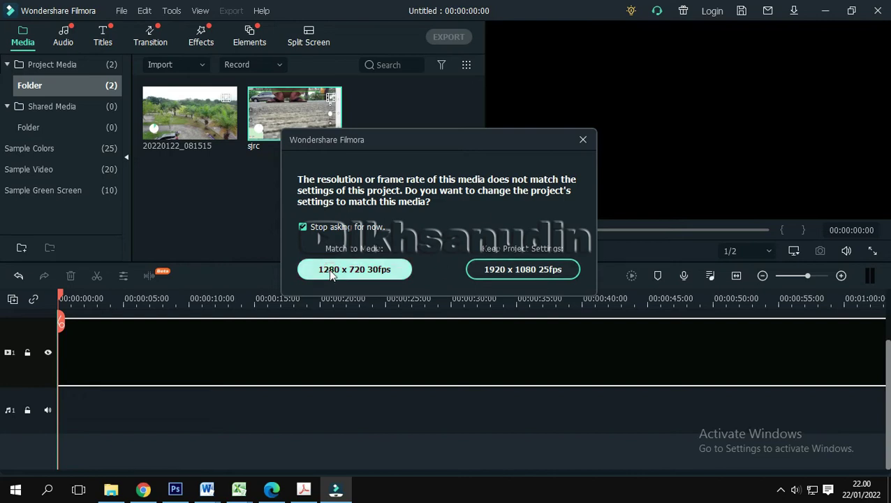
pyautogui.click(332, 271)
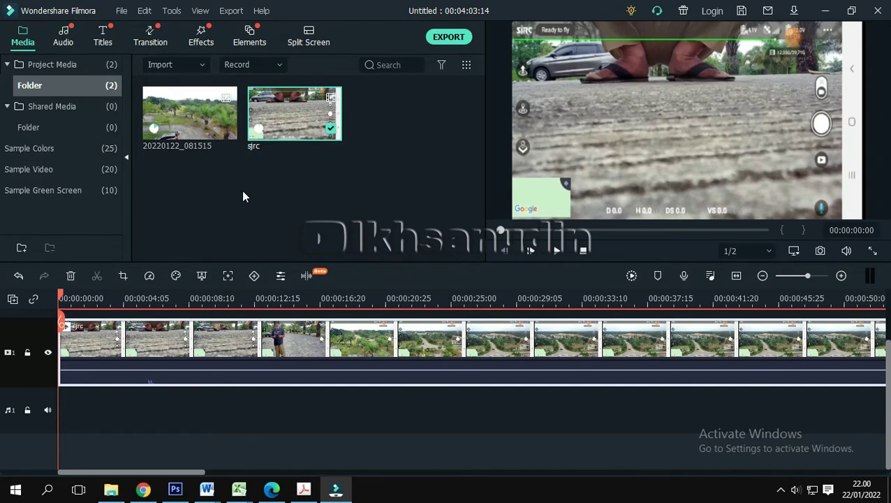
# Step: Place the 20220122_081515 clip at the start of a new video track above the sjrc clip
pyautogui.moveTo(210, 105)
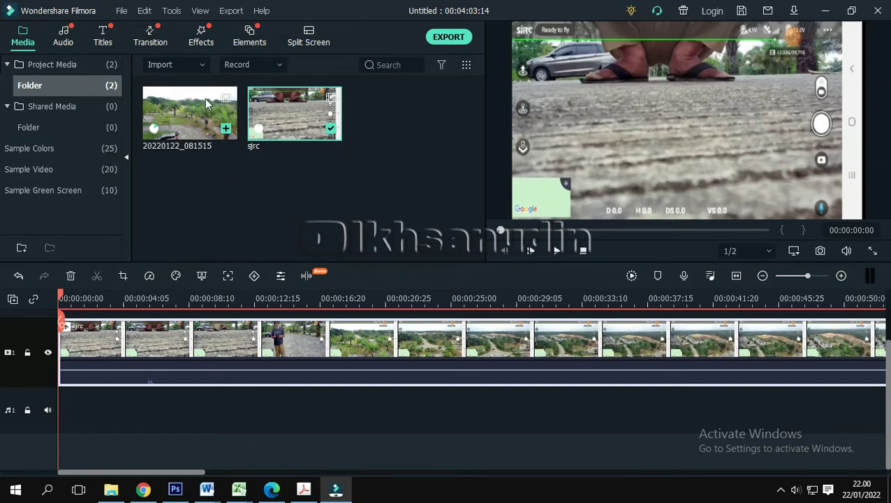
pyautogui.click(201, 97)
pyautogui.moveTo(160, 299); pyautogui.dragTo(64, 327)
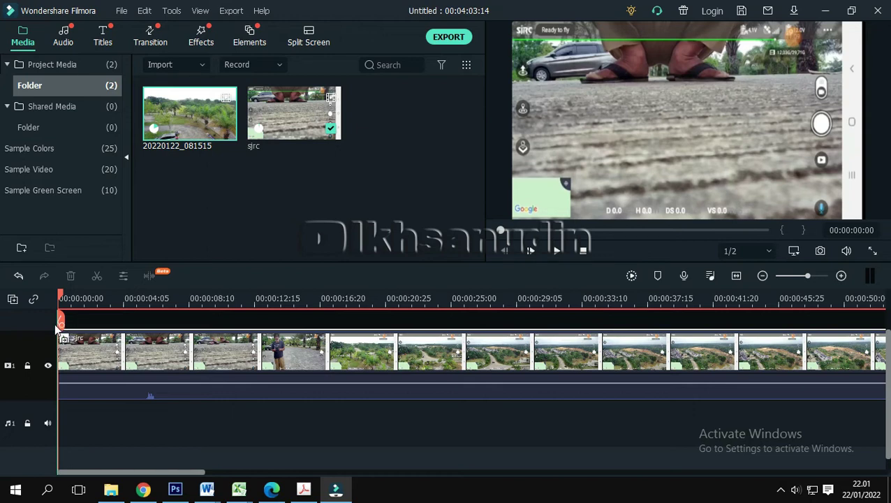
pyautogui.moveTo(58, 327); pyautogui.dragTo(54, 322)
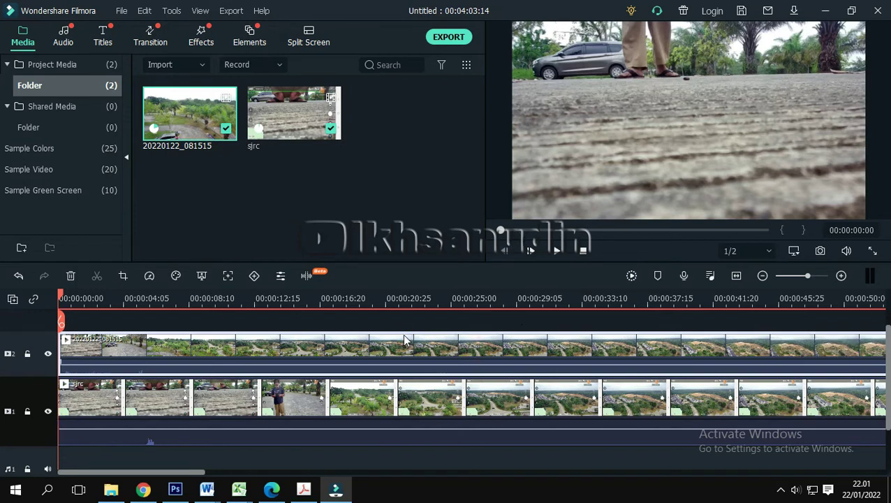
# Step: Shrink the 20220122_081515 clip into a small picture-in-picture in the lower-right corner of the video frame and preview it
pyautogui.doubleClick(439, 347)
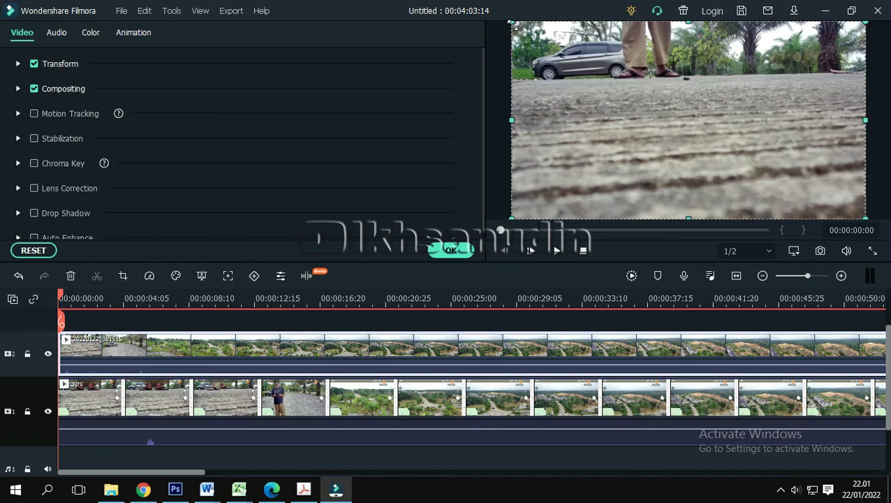
pyautogui.moveTo(512, 23); pyautogui.dragTo(730, 183)
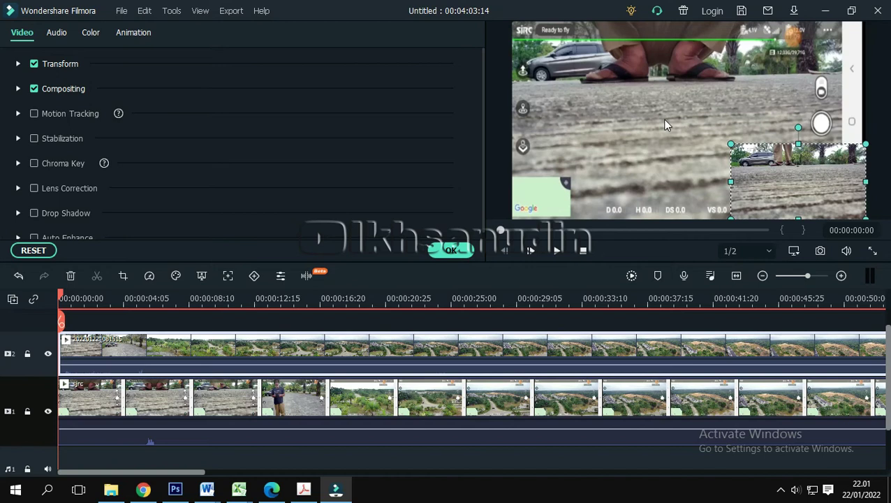
pyautogui.click(557, 250)
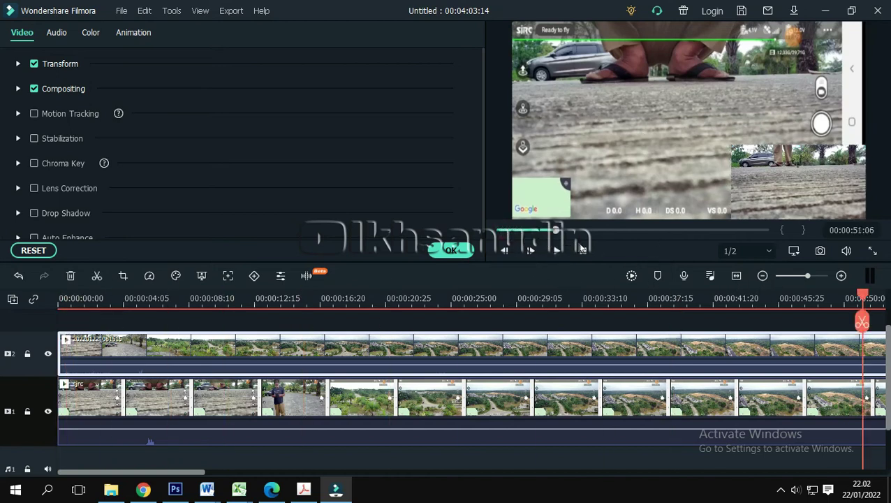
# Step: Split the sjrc clip at 00:01:22:00, where the 20220122_081515 clip ends, and delete the excess part after it
pyautogui.click(801, 276)
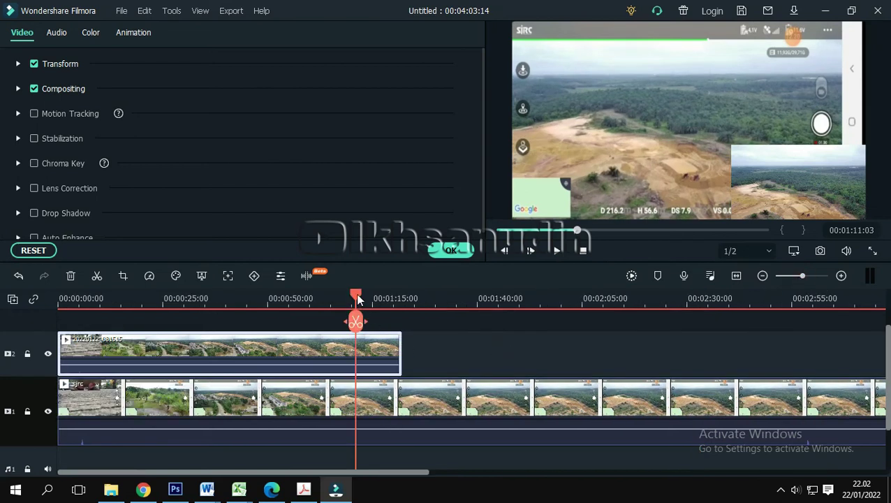
pyautogui.moveTo(357, 296); pyautogui.dragTo(399, 354)
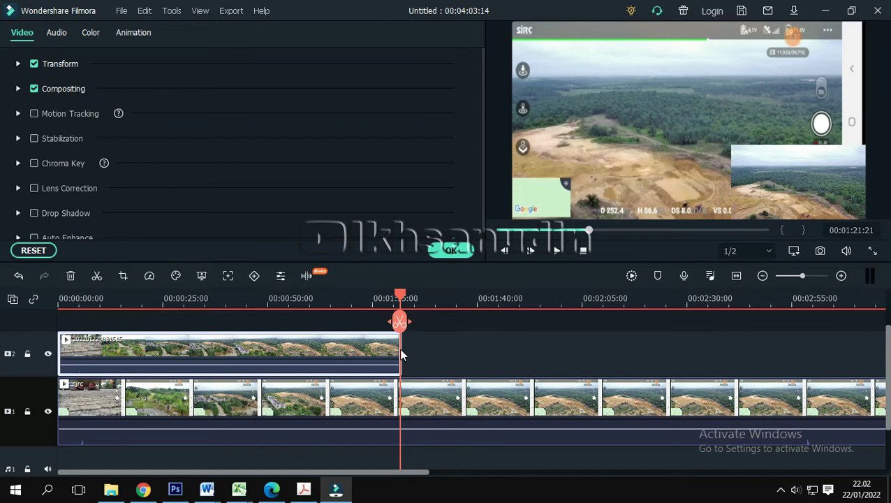
pyautogui.moveTo(400, 296); pyautogui.dragTo(402, 297)
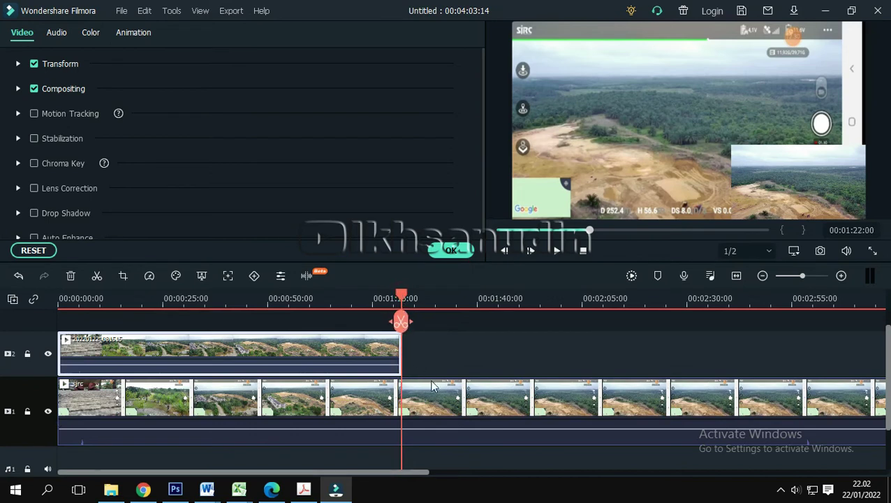
pyautogui.click(427, 413)
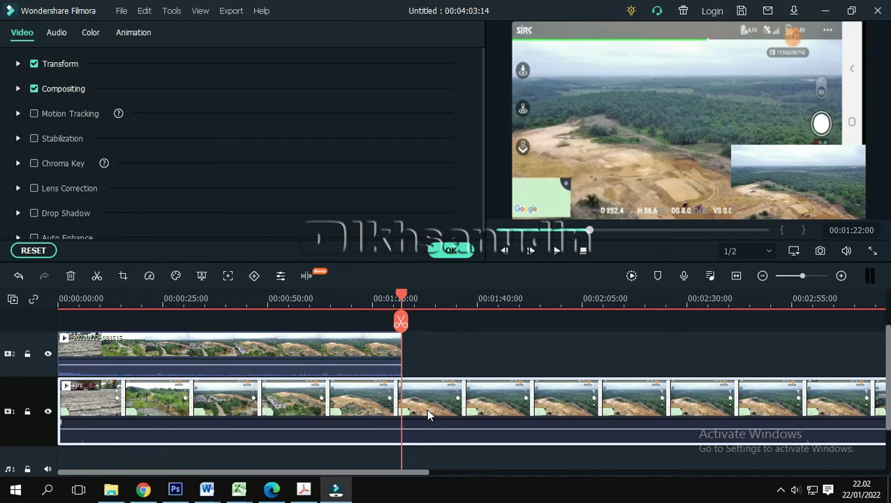
pyautogui.click(97, 276)
pyautogui.rightClick(473, 399)
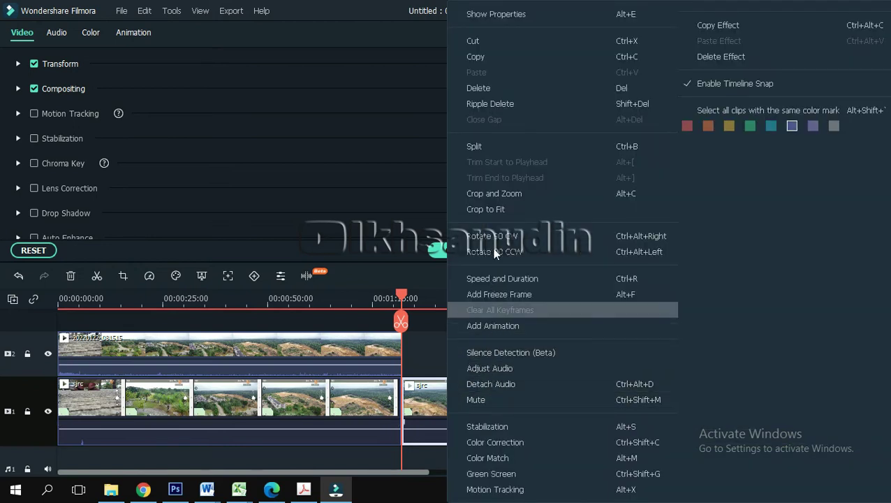
pyautogui.press('Escape')
pyautogui.press('Delete')
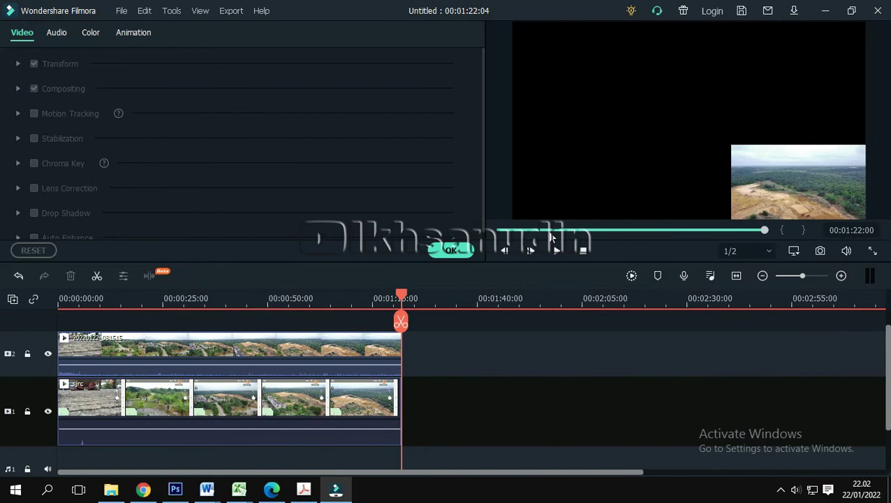
pyautogui.hotkey('ctrl', 'e')
pyautogui.click(687, 17)
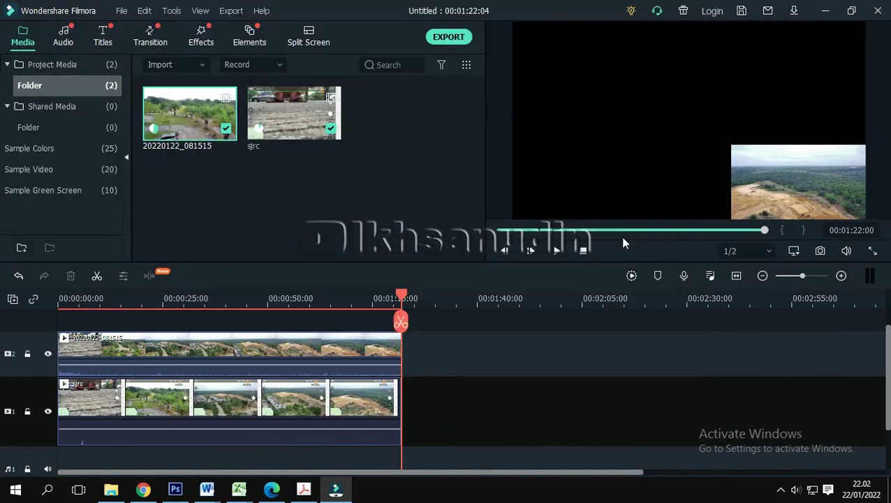
# Step: Play the opening seconds of the picture-in-picture to compare the timing and sound of both clips
pyautogui.click(575, 230)
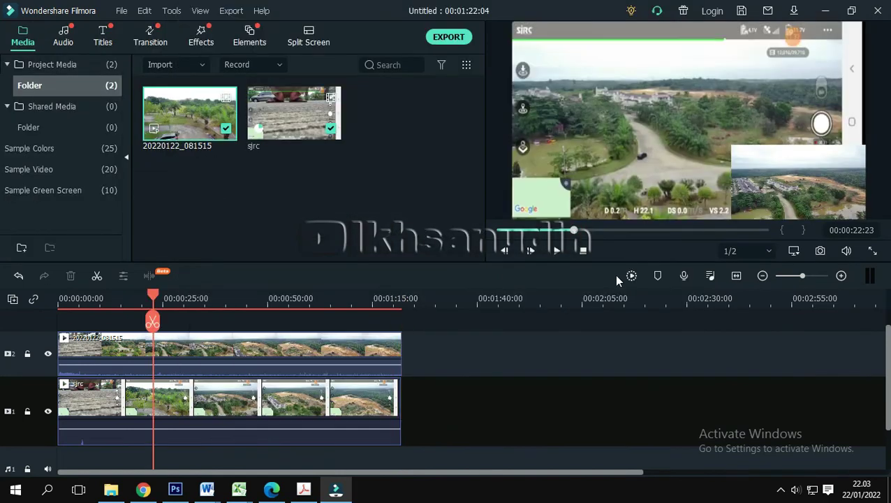
pyautogui.click(507, 231)
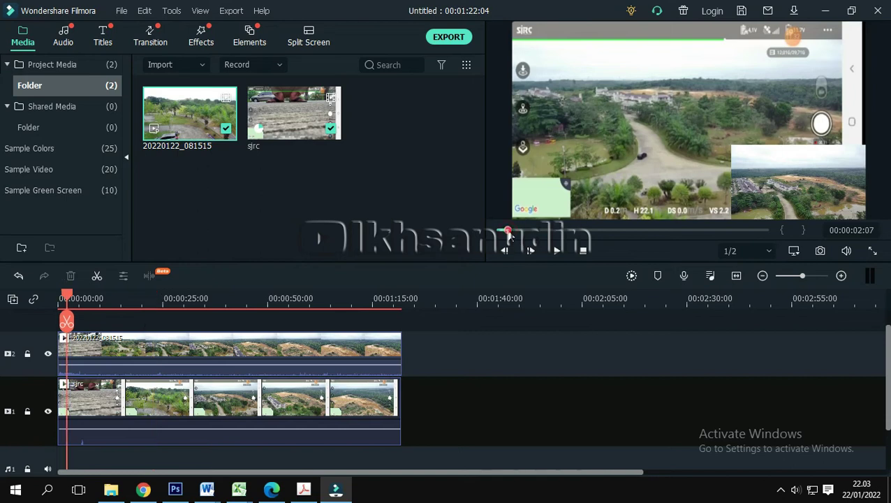
pyautogui.click(503, 231)
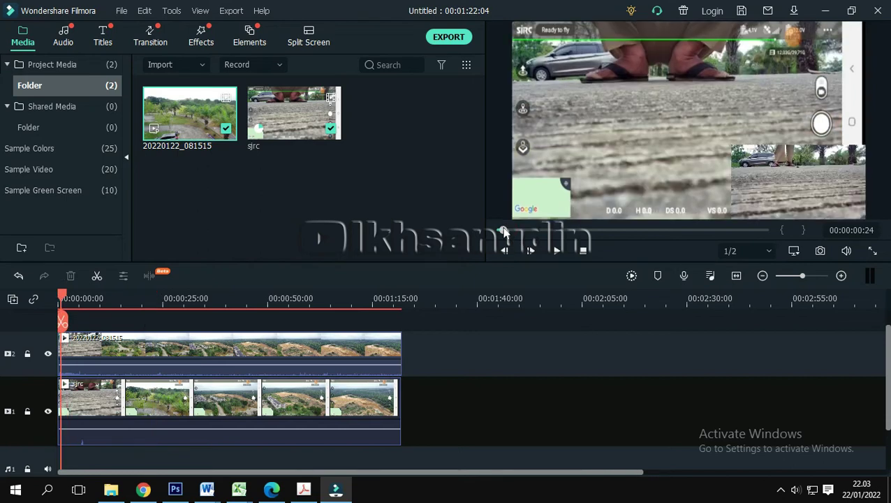
pyautogui.click(510, 228)
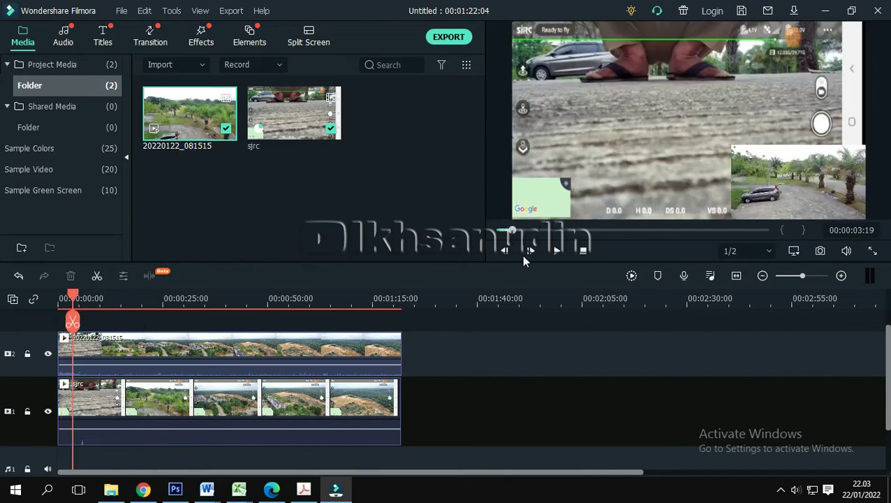
pyautogui.click(556, 251)
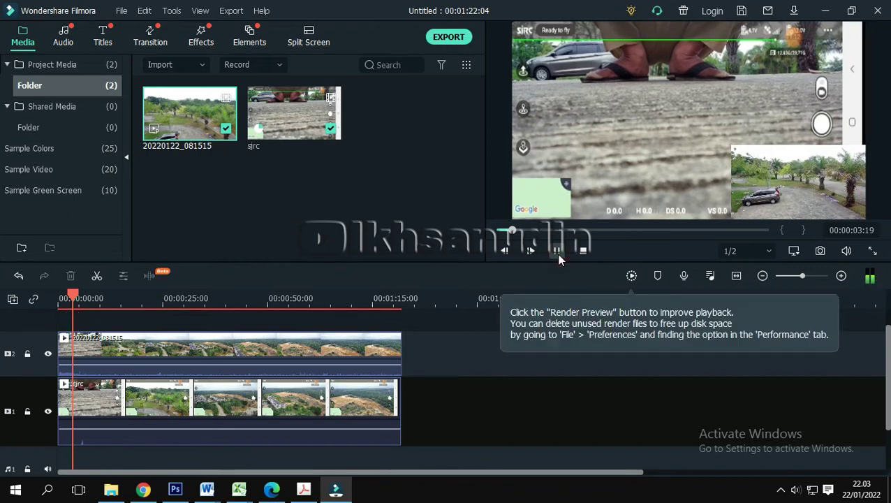
pyautogui.click(557, 253)
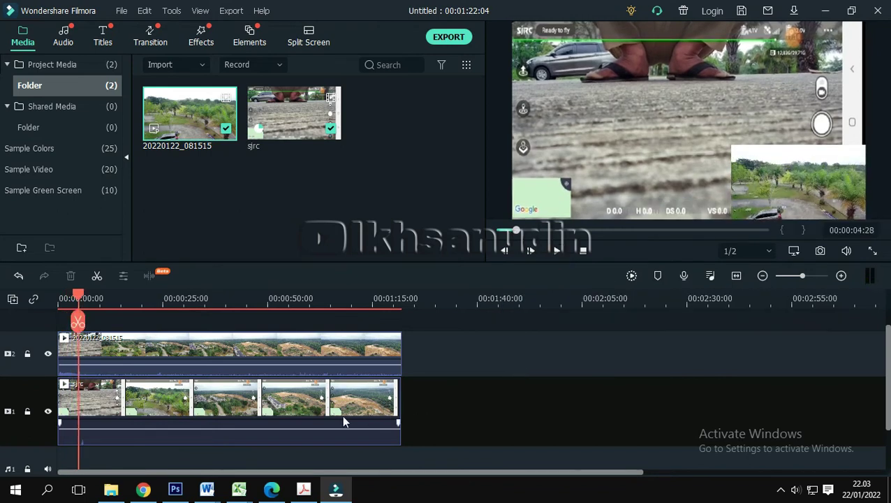
# Step: Try muting the 20220122_081515 clip on video track 2 and restore its sound
pyautogui.click(243, 358)
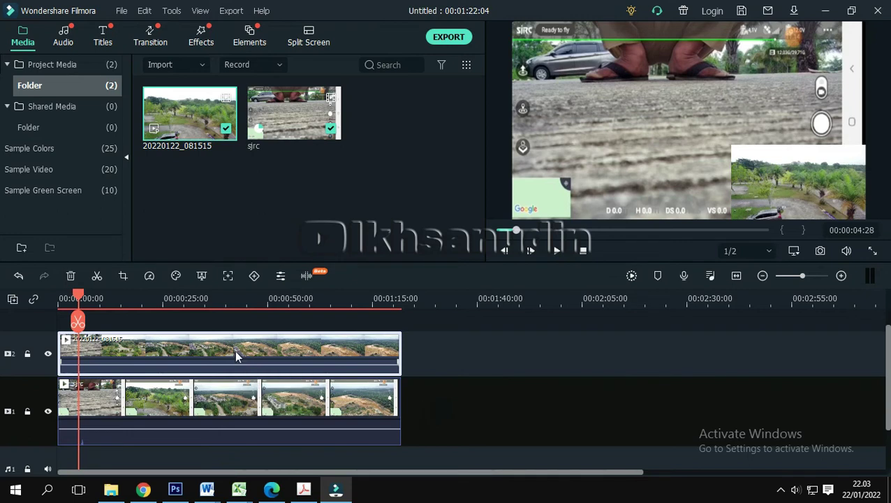
pyautogui.rightClick(178, 352)
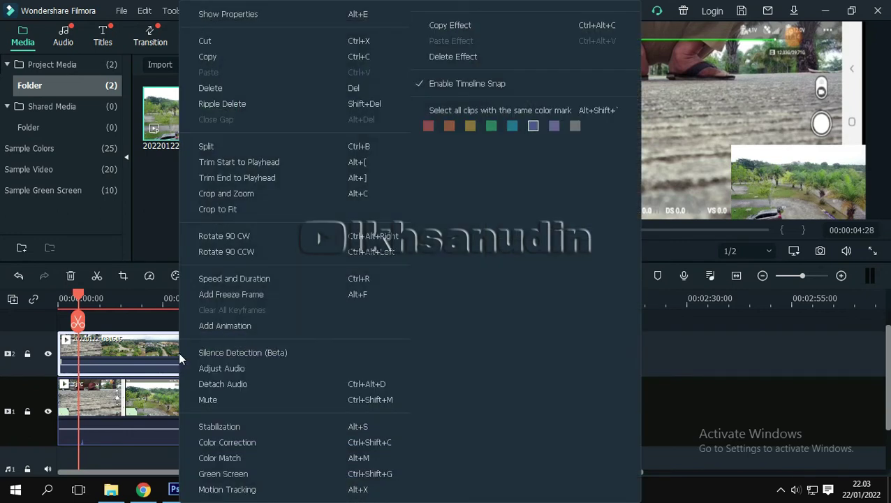
pyautogui.click(210, 399)
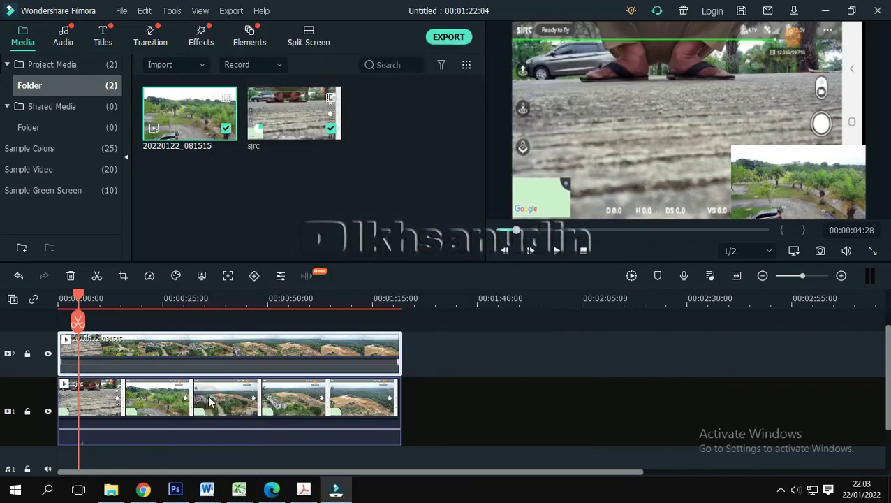
pyautogui.rightClick(212, 359)
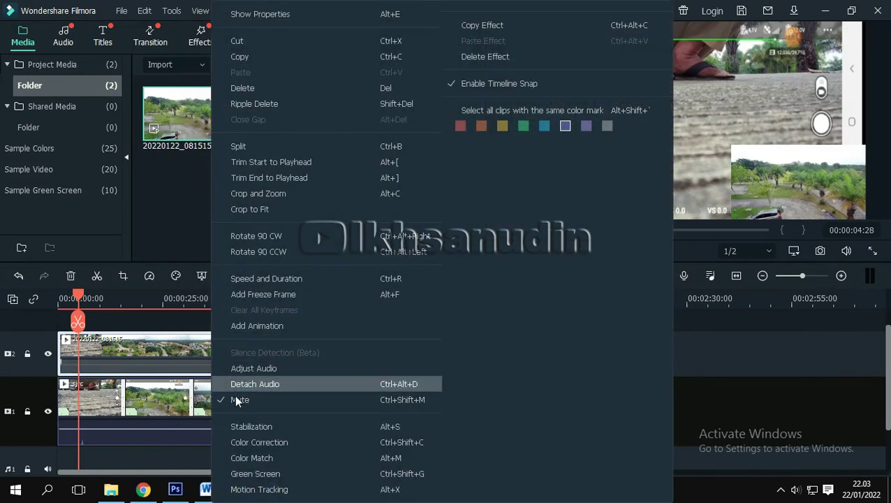
pyautogui.click(231, 399)
pyautogui.click(456, 407)
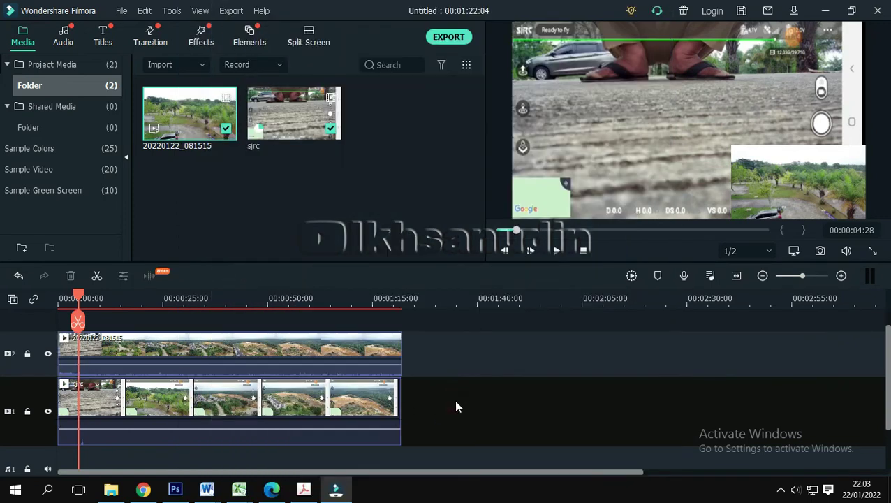
# Step: Mute the sjrc clip on video track 1
pyautogui.click(570, 137)
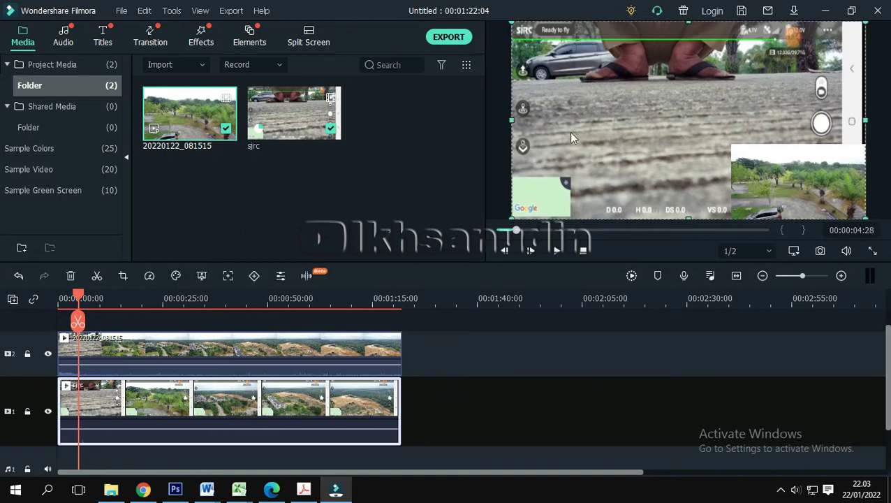
pyautogui.rightClick(234, 407)
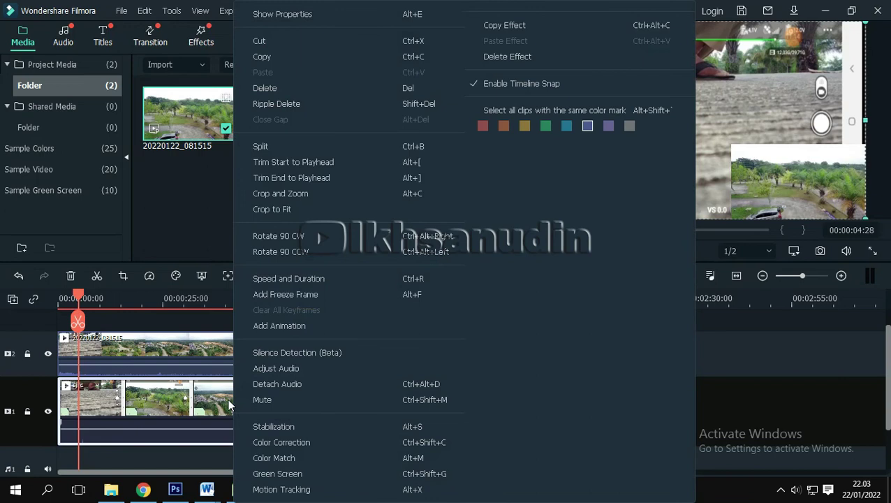
pyautogui.click(265, 340)
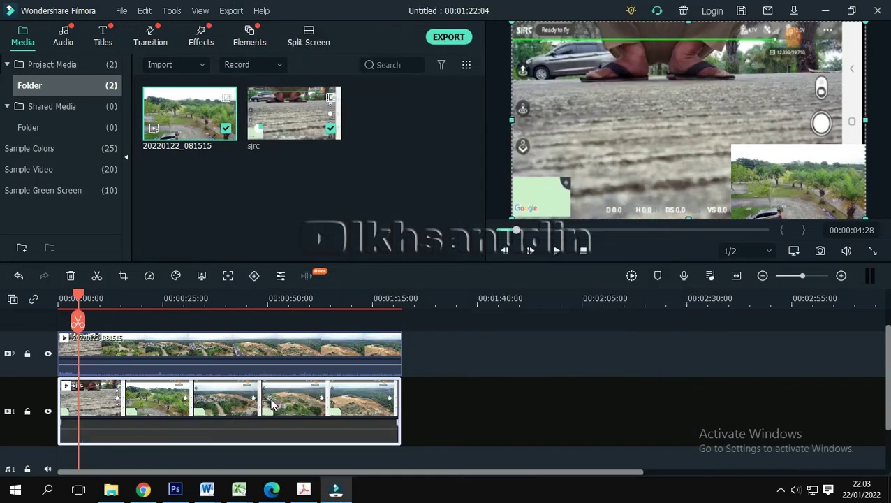
# Step: Play a short stretch of the video to check the sound, and return the playhead to the start
pyautogui.click(556, 250)
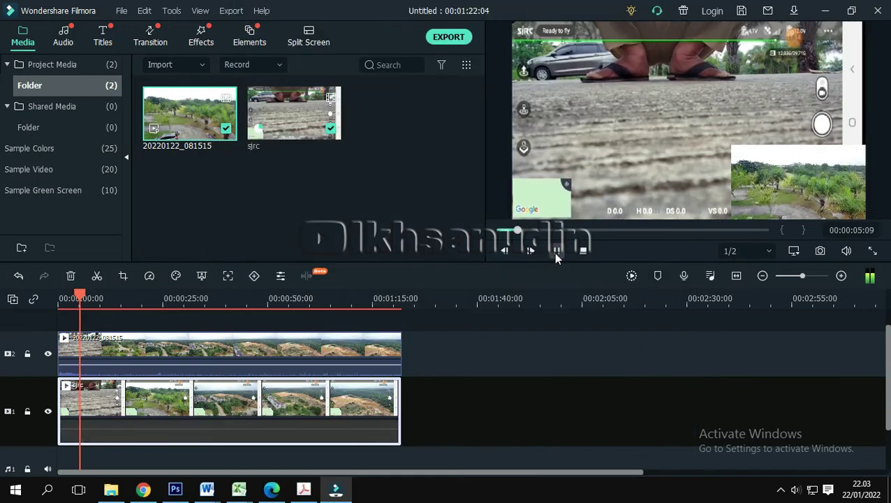
pyautogui.click(557, 250)
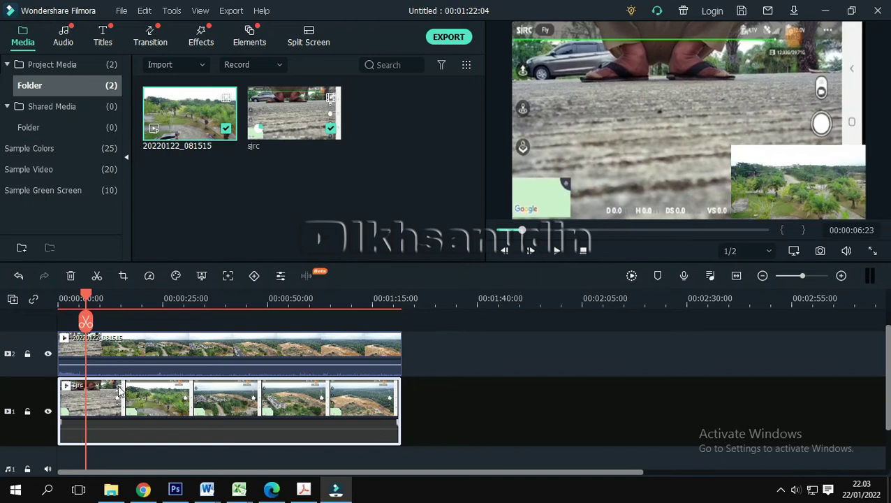
pyautogui.click(69, 298)
pyautogui.click(58, 299)
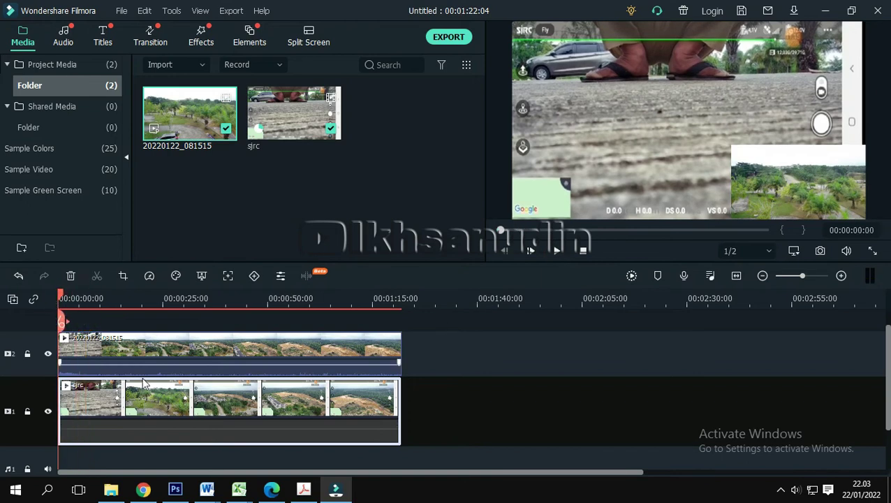
# Step: Try shifting the sjrc clip about 5 seconds later, move it back to the track start, and play the preview
pyautogui.moveTo(117, 402); pyautogui.dragTo(137, 399)
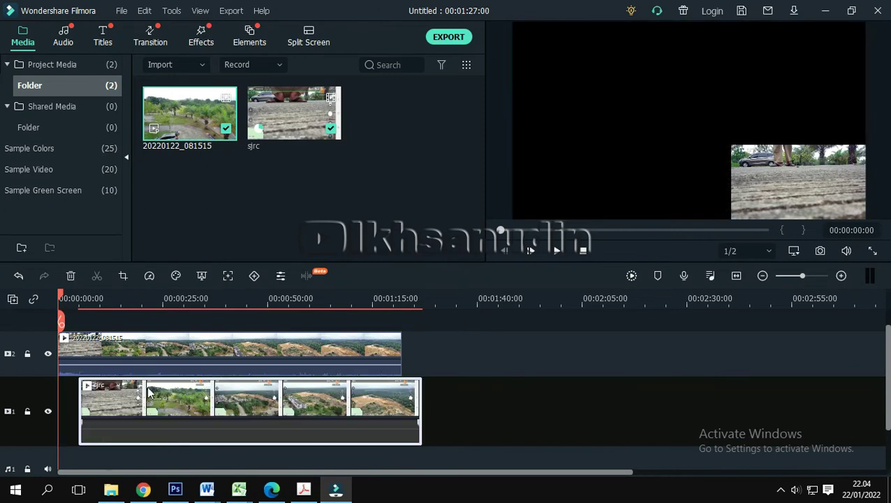
pyautogui.moveTo(175, 401); pyautogui.dragTo(137, 397)
pyautogui.click(557, 250)
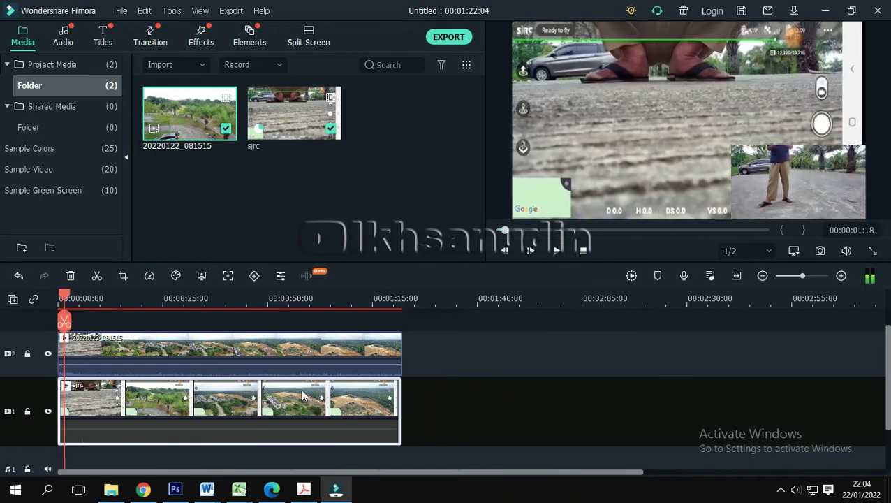
# Step: Remove the short opening segment of the sjrc clip and start the remainder at the beginning of video track 1 to sync both videos
pyautogui.moveTo(139, 398); pyautogui.dragTo(163, 402)
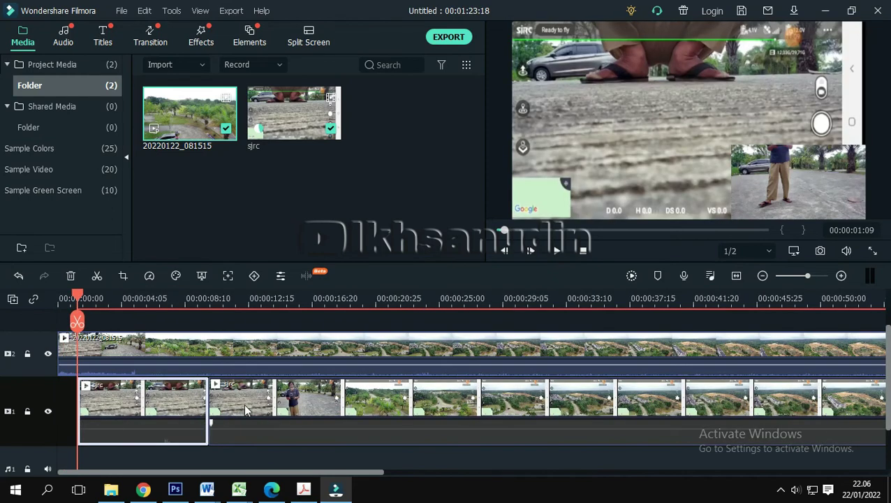
pyautogui.rightClick(112, 410)
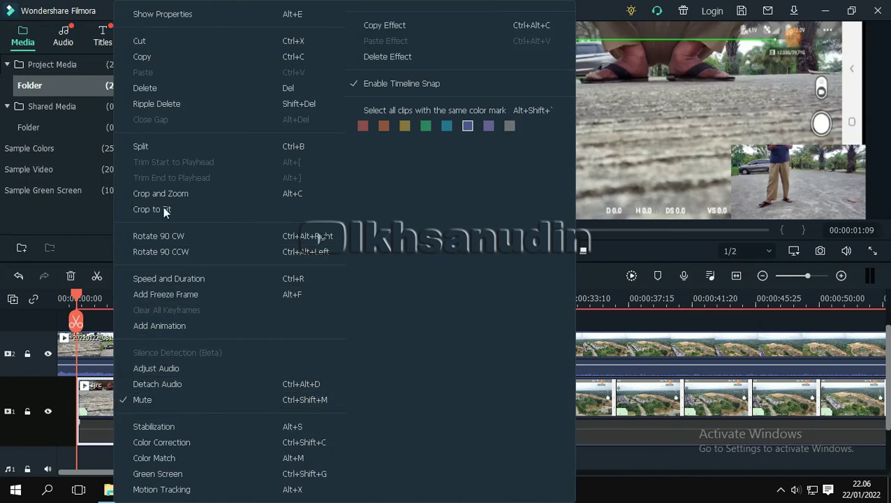
pyautogui.rightClick(97, 410)
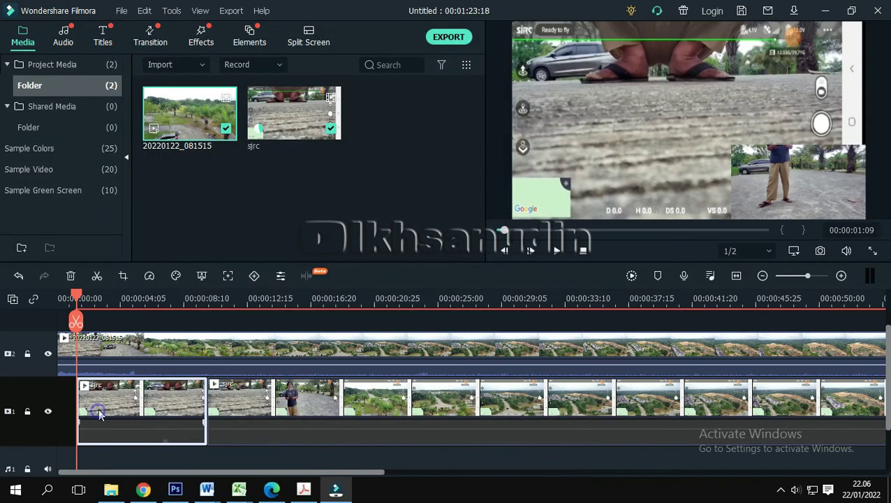
pyautogui.click(190, 102)
pyautogui.moveTo(336, 399); pyautogui.dragTo(268, 395)
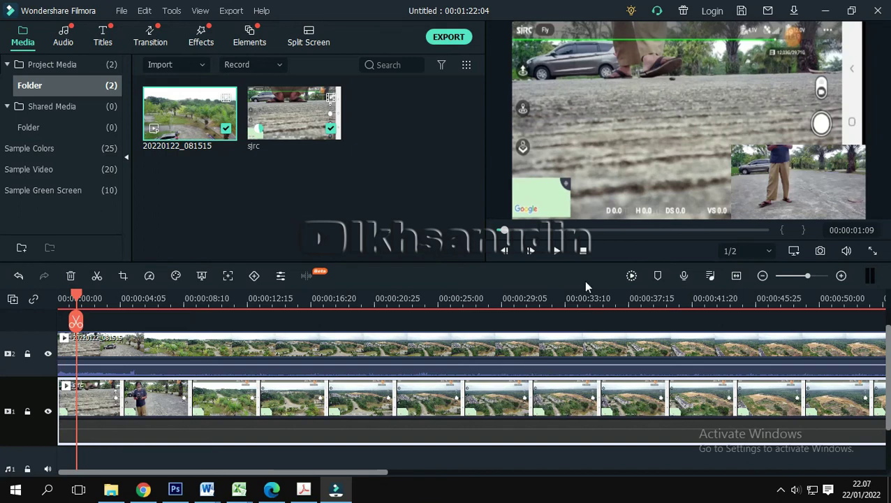
pyautogui.click(556, 252)
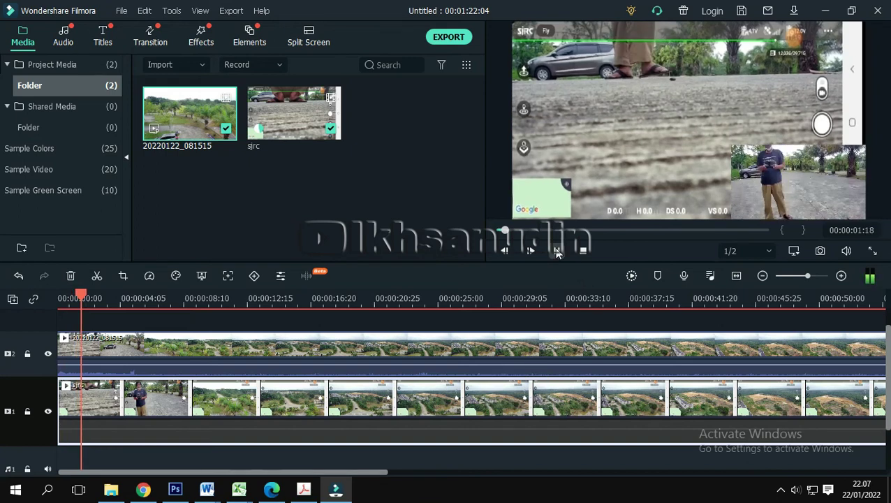
pyautogui.click(556, 251)
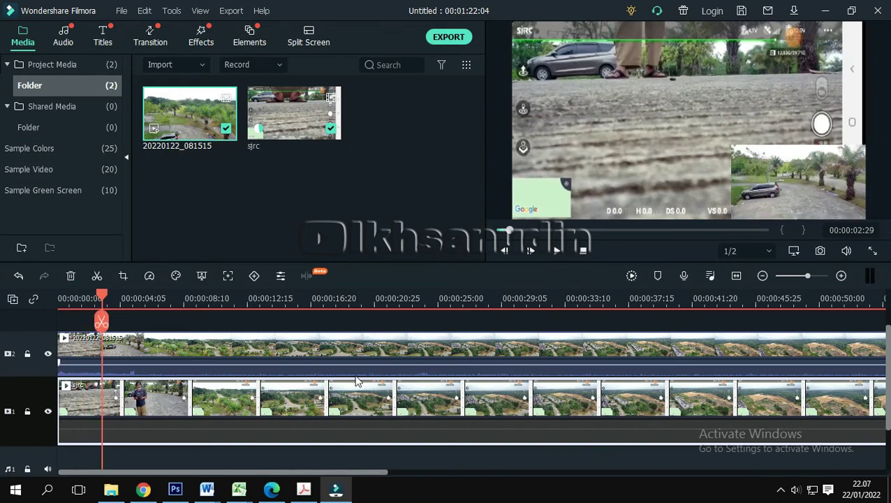
# Step: Play the first seconds of the combined video to check the sync of both clips, and return the playhead to the start
pyautogui.moveTo(103, 296); pyautogui.dragTo(41, 313)
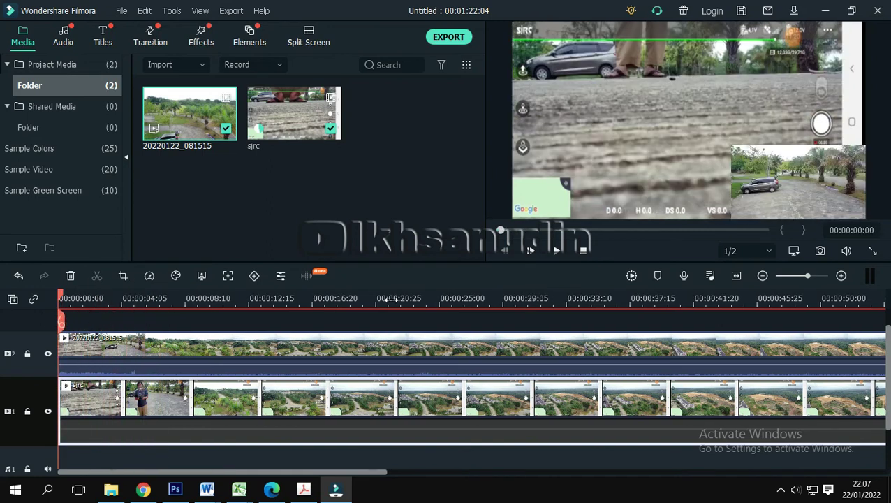
pyautogui.click(557, 251)
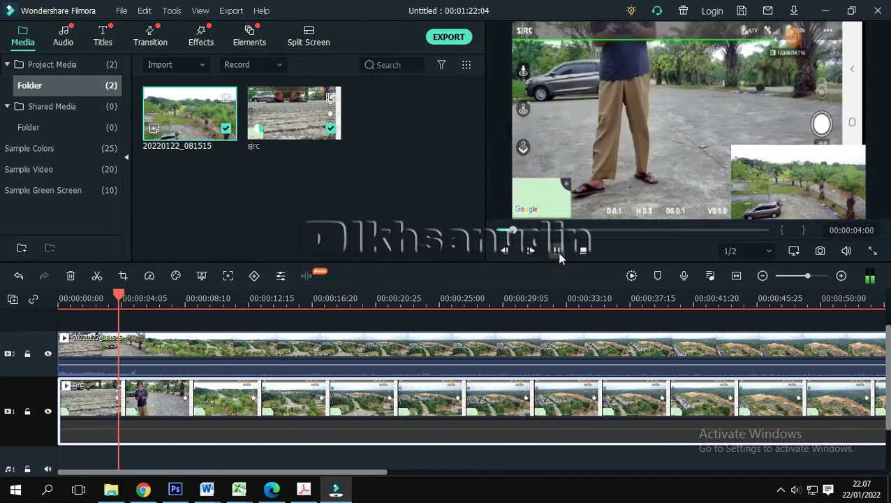
pyautogui.press('Home')
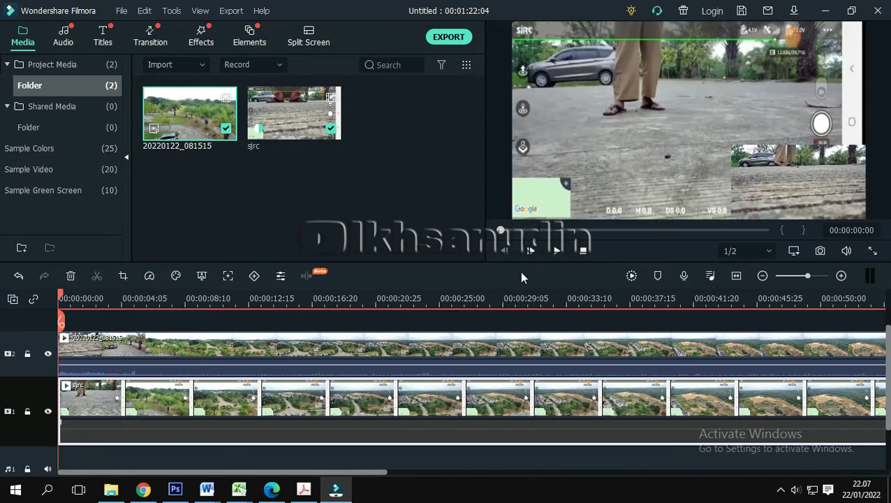
# Step: Replay the picture-in-picture video from the beginning for about 10 seconds to compare the timing of both clips, and pause it
pyautogui.click(557, 253)
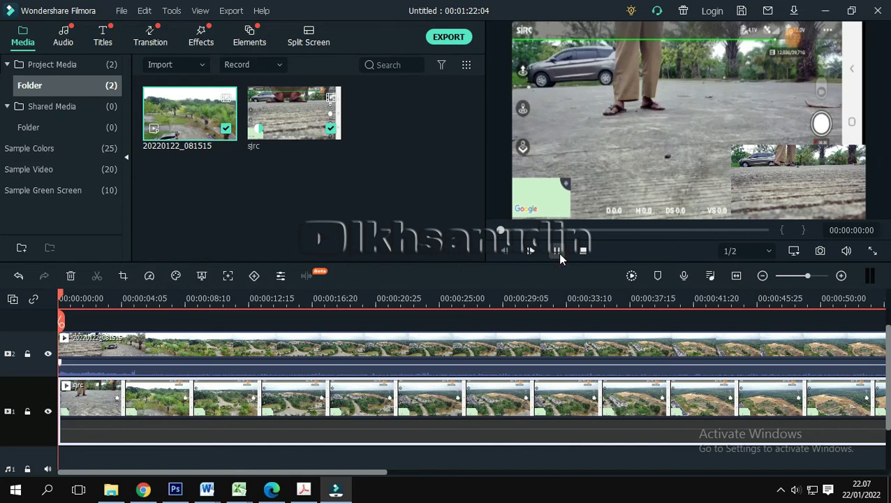
pyautogui.click(557, 253)
pyautogui.click(557, 253)
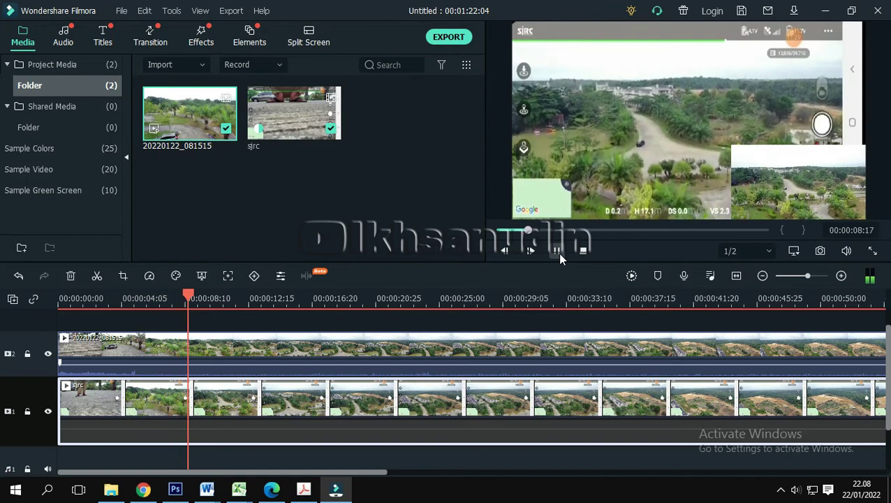
pyautogui.click(557, 250)
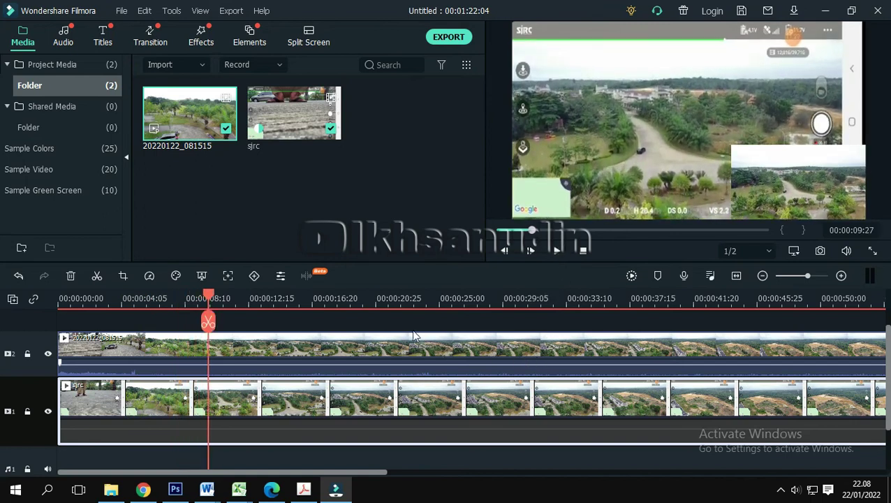
# Step: Open the export settings and name the output file "terbangkan drone"
pyautogui.click(449, 38)
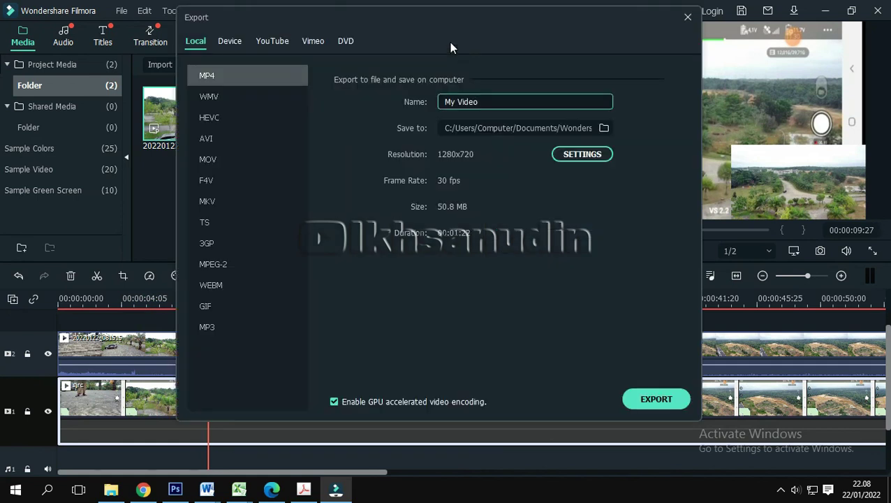
pyautogui.hotkey('ctrl', 'a')
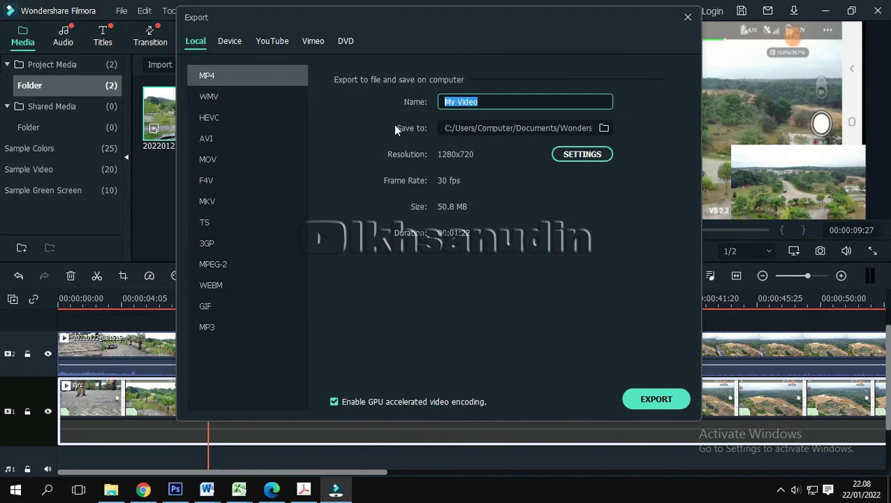
pyautogui.press('BackSpace')
pyautogui.write('lat')
pyautogui.hotkey('ctrl', 'a')
pyautogui.write('terbangkan drone')
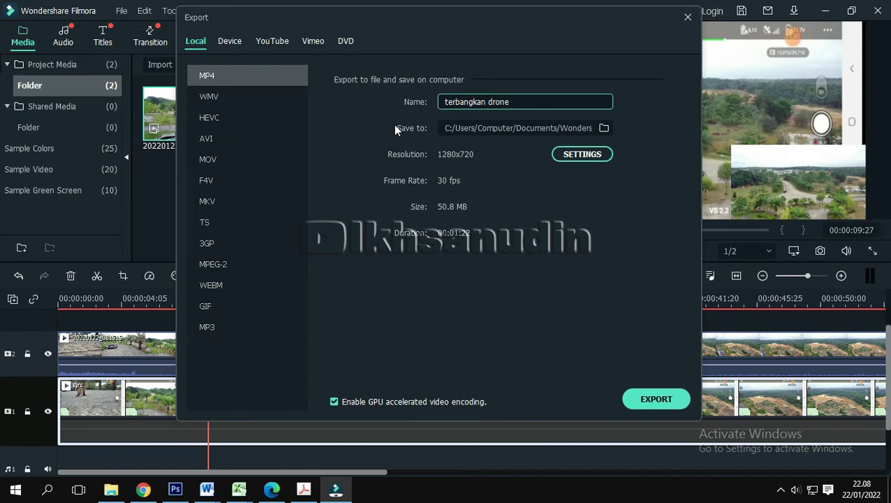
# Step: Choose MP4 as the export format, keep the default Output folder as the save location, and start the export
pyautogui.click(239, 78)
pyautogui.click(244, 98)
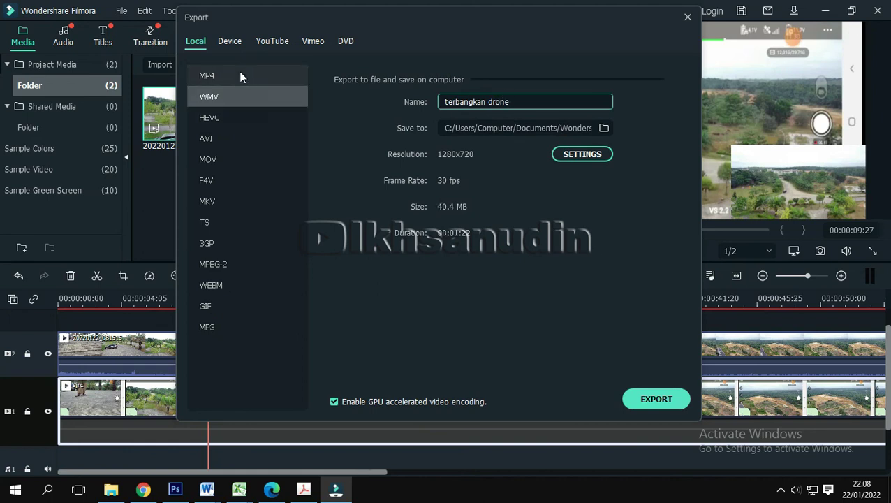
pyautogui.click(239, 76)
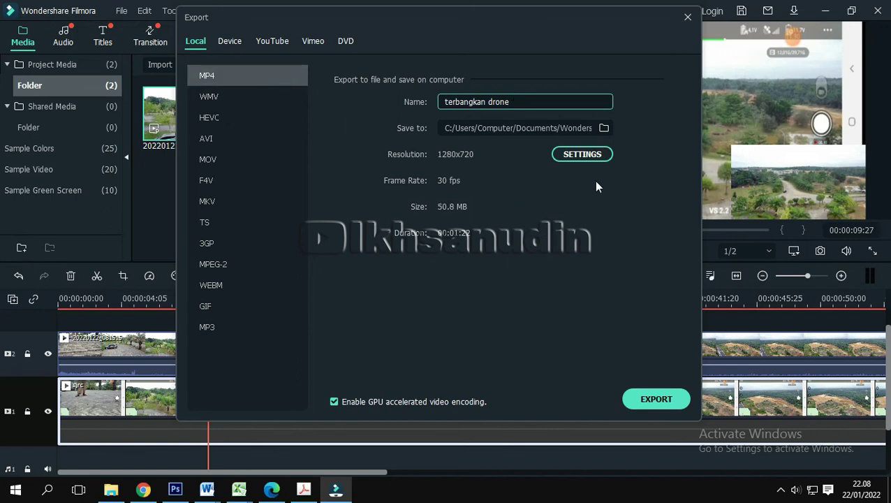
pyautogui.click(602, 130)
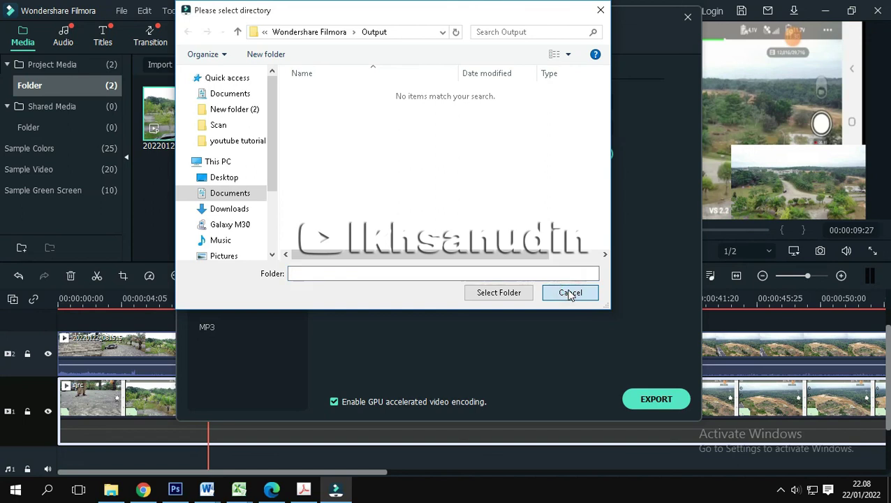
pyautogui.click(569, 293)
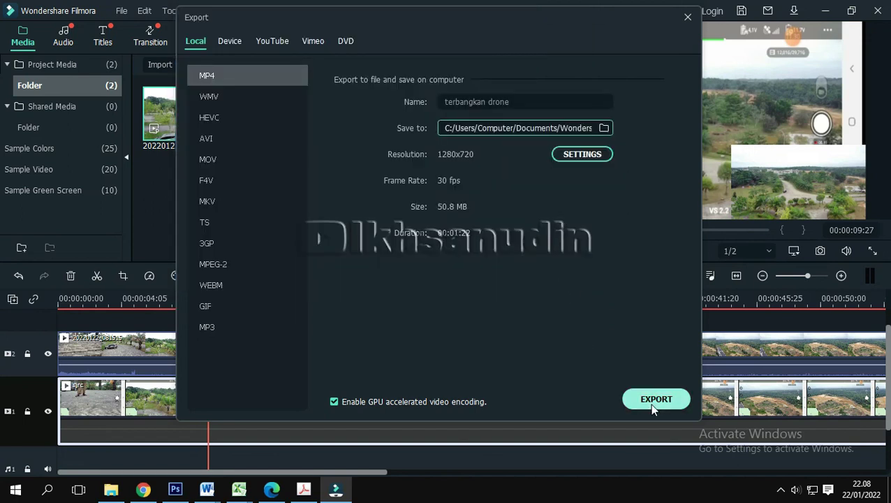
pyautogui.press('Escape')
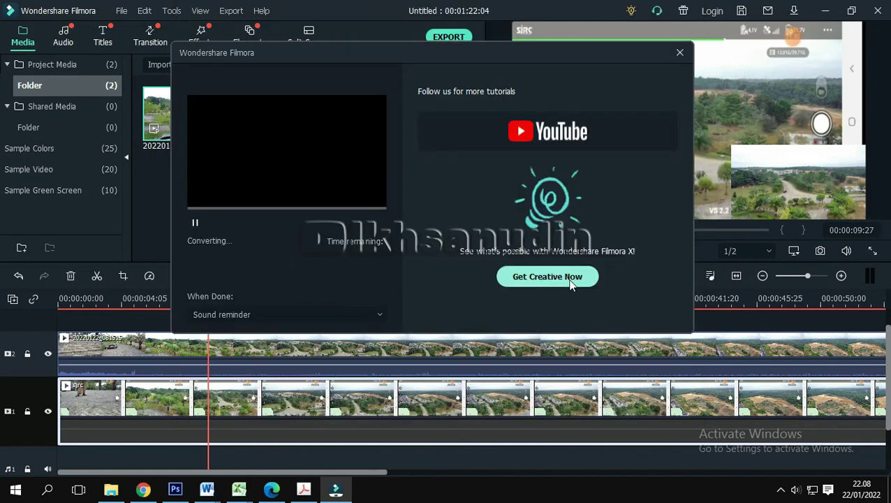